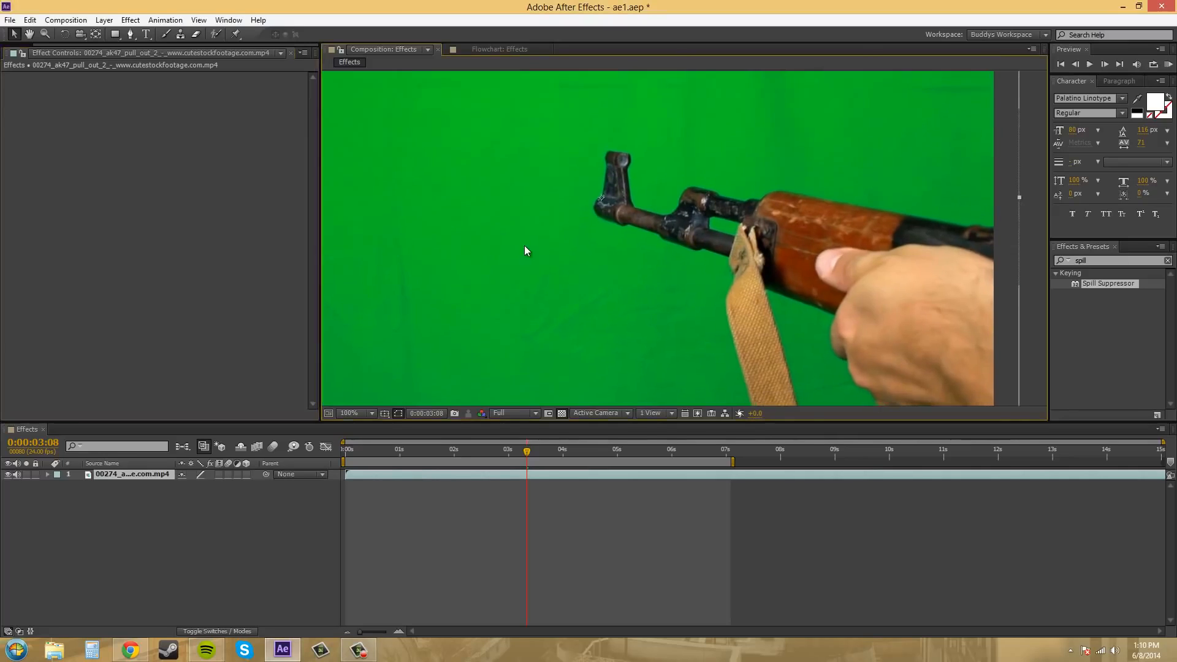
At 0:00:06:14, draw a loose closed mask around the rifle, strap and arm with the Pen tool, extending past the frame edge.
key(comma)
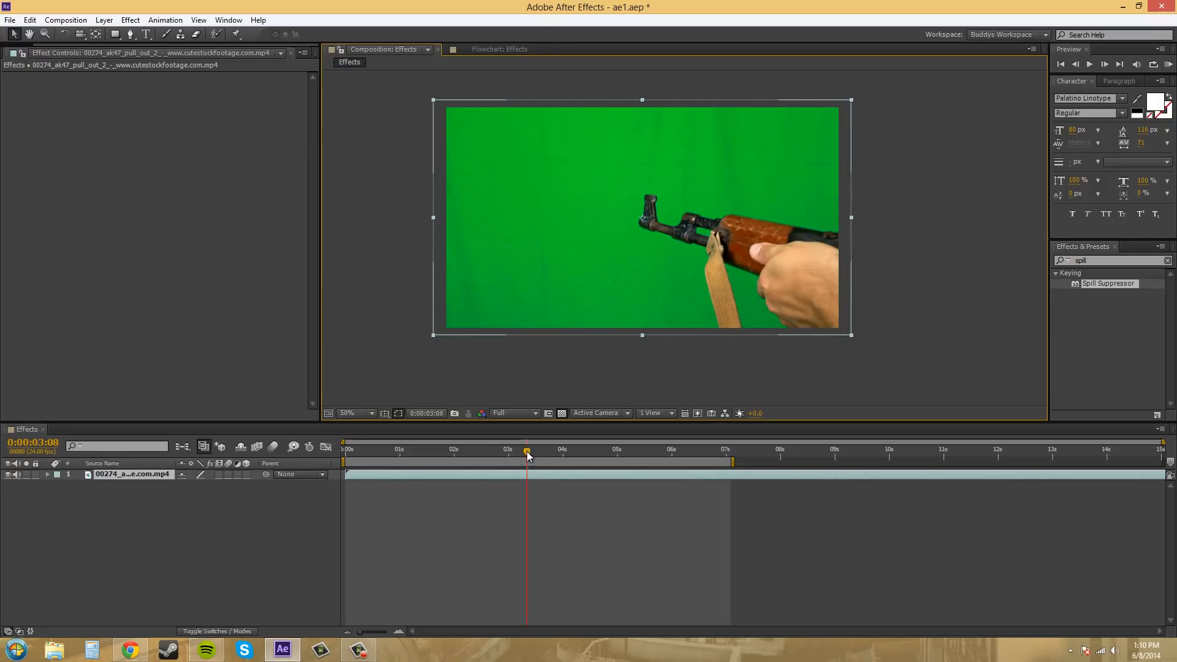
drag(526, 452, 488, 440)
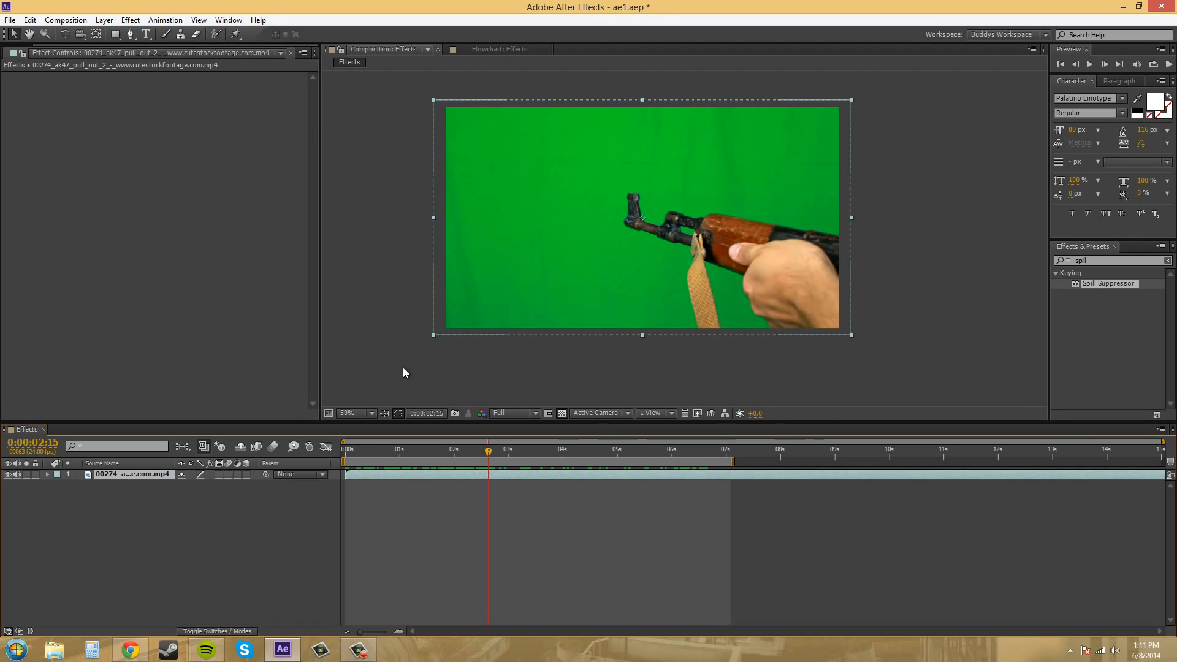
drag(483, 450, 703, 472)
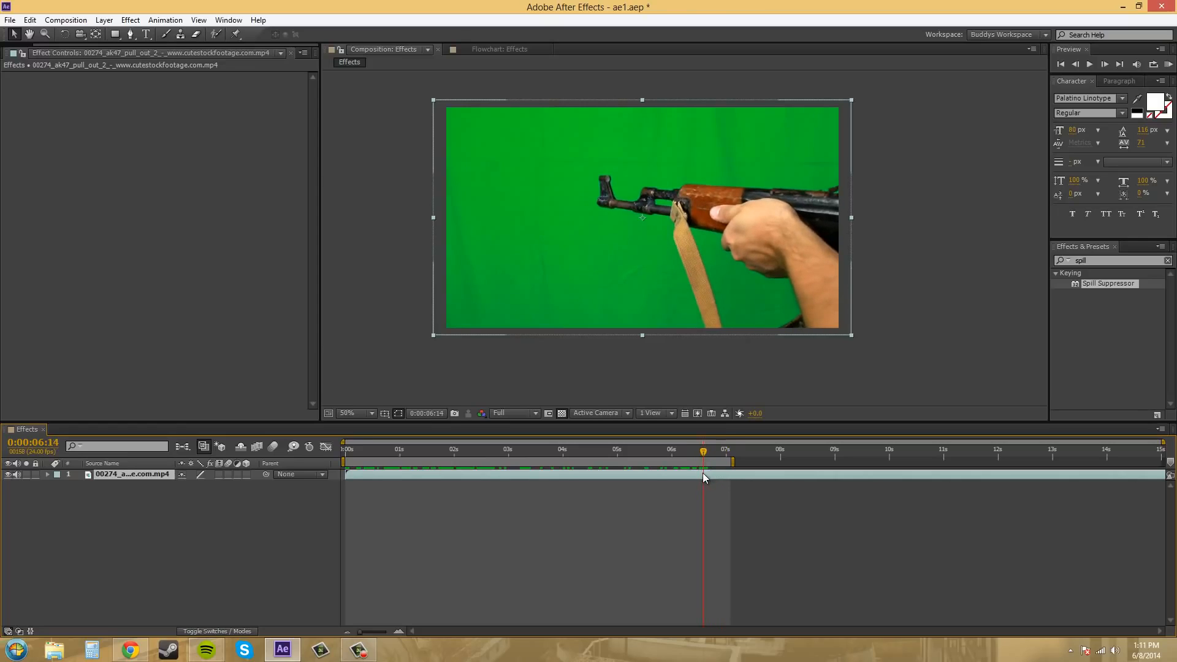
click(135, 34)
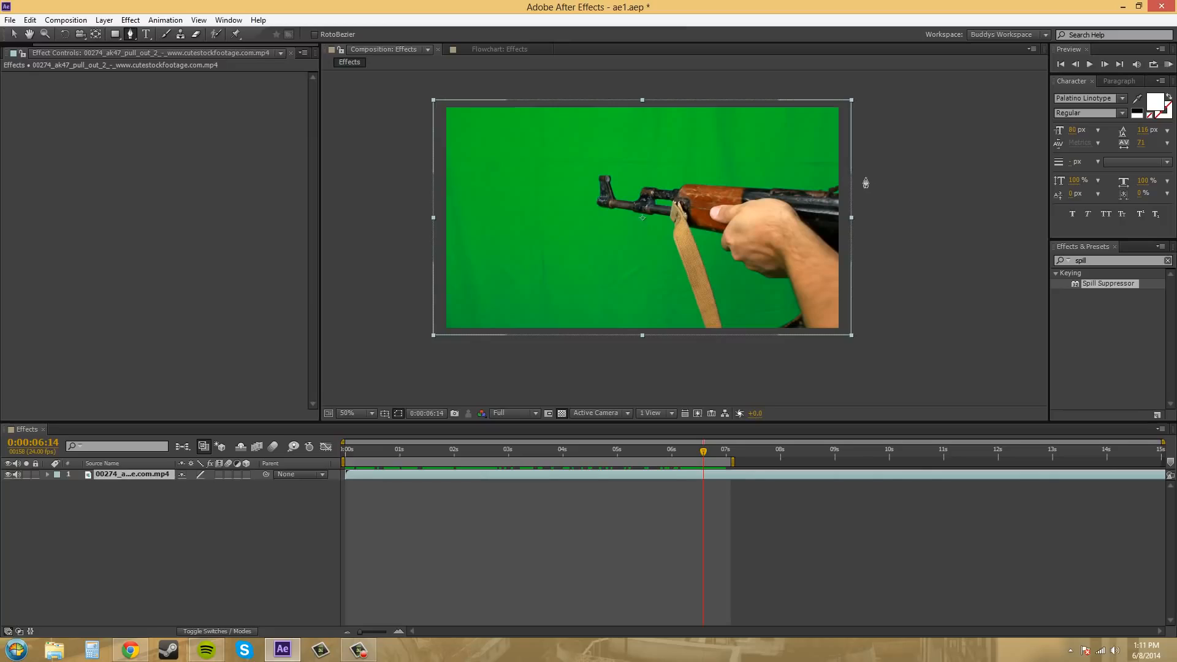
drag(861, 177, 878, 178)
drag(665, 163, 579, 196)
drag(632, 231, 657, 234)
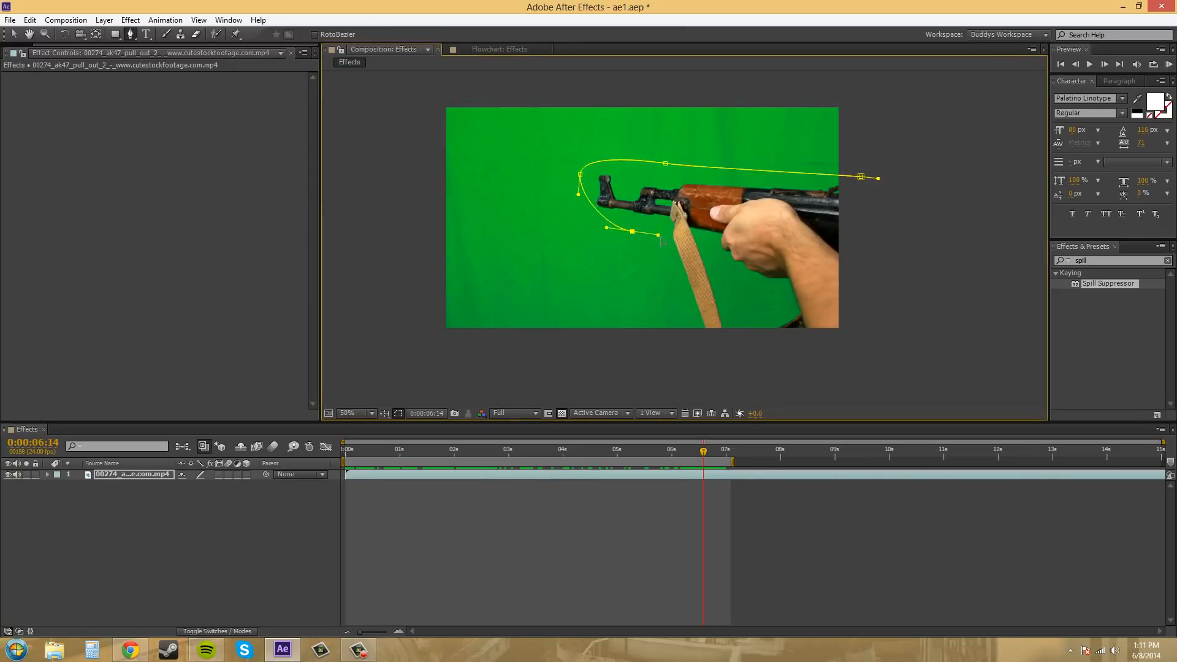
click(679, 321)
drag(768, 382, 795, 380)
drag(887, 349, 898, 328)
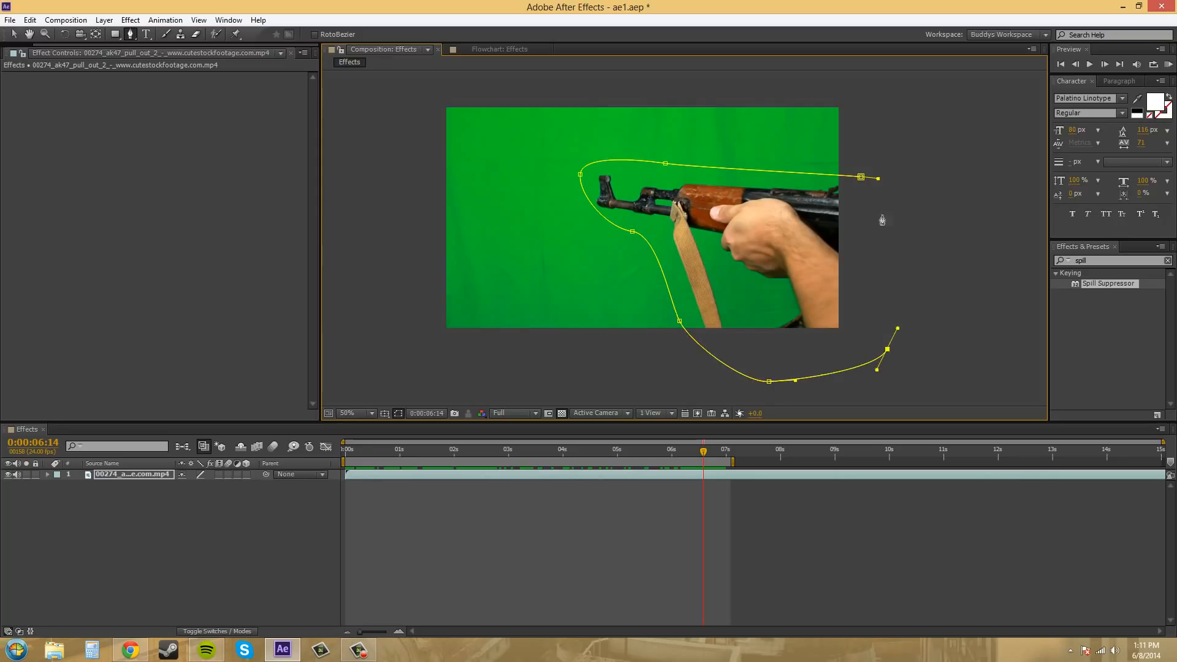
click(861, 178)
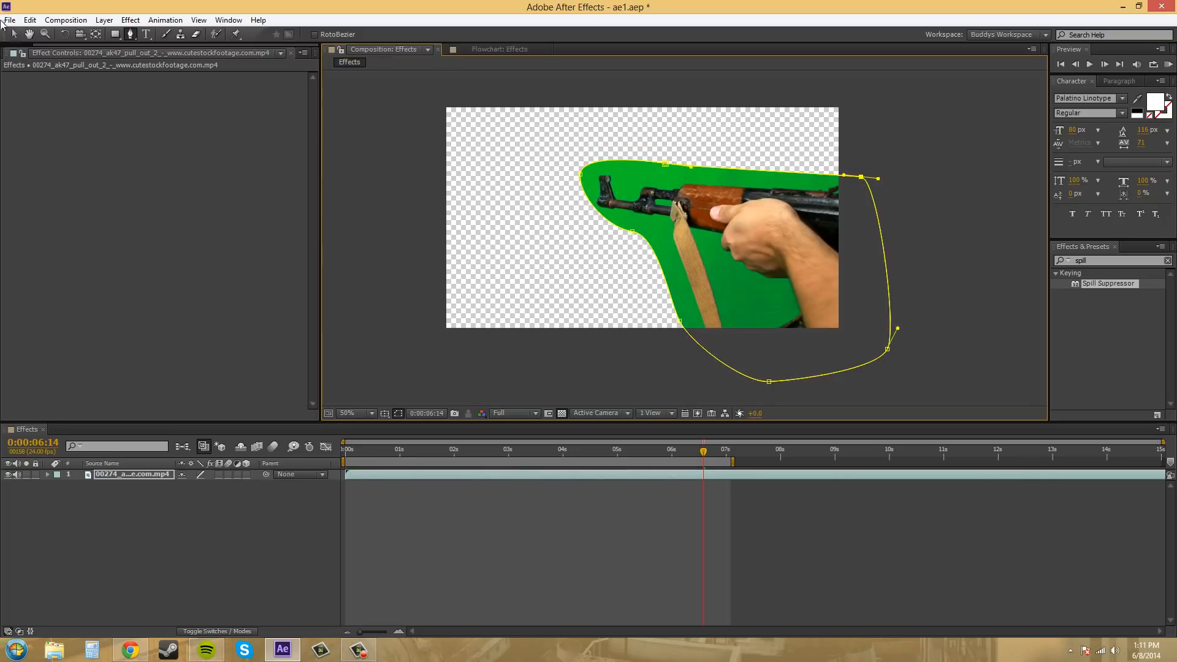
click(11, 35)
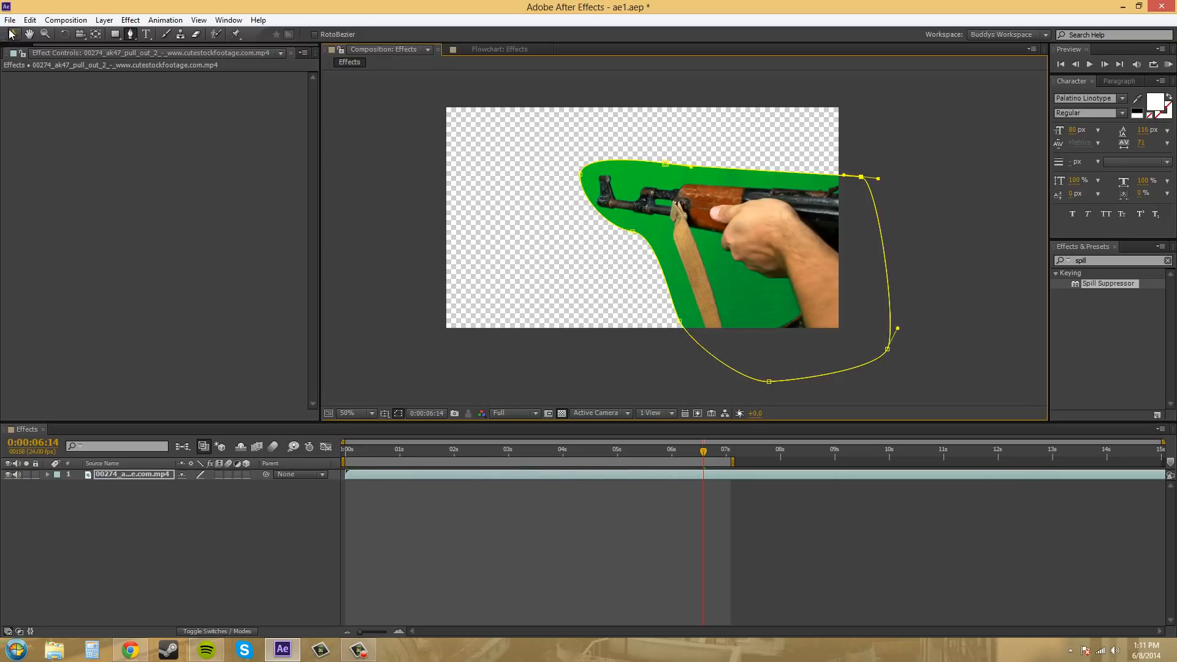
Enable keyframing on Mask 1's Mask Path at 0:00:06:14.
click(46, 474)
click(47, 475)
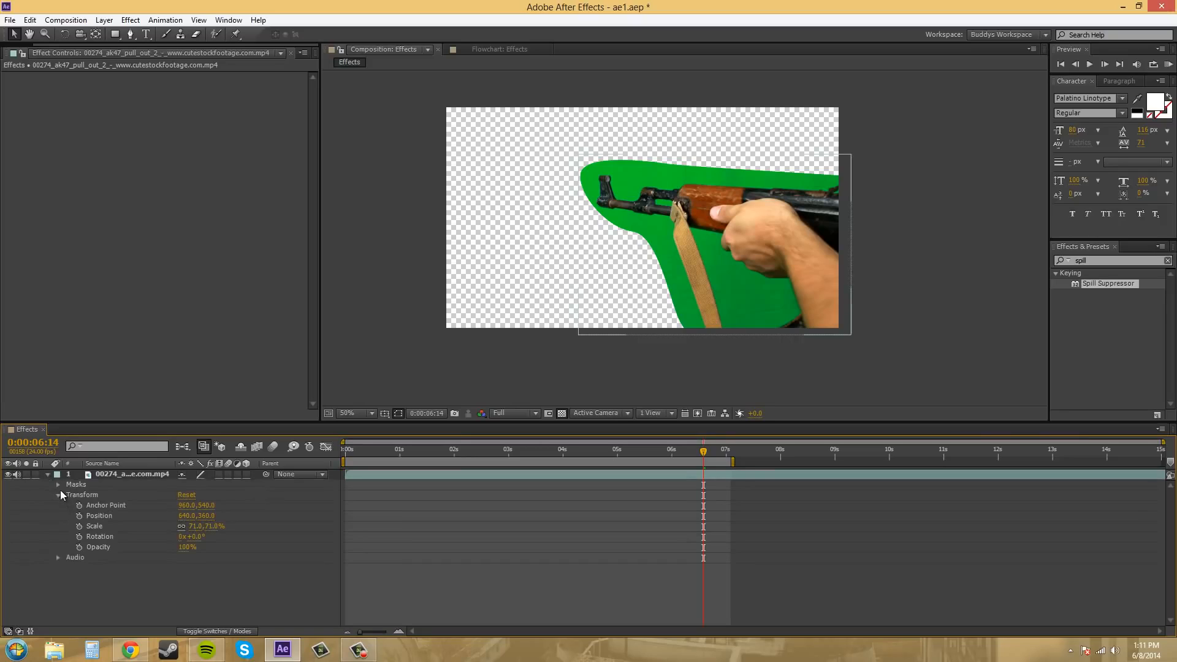
click(59, 484)
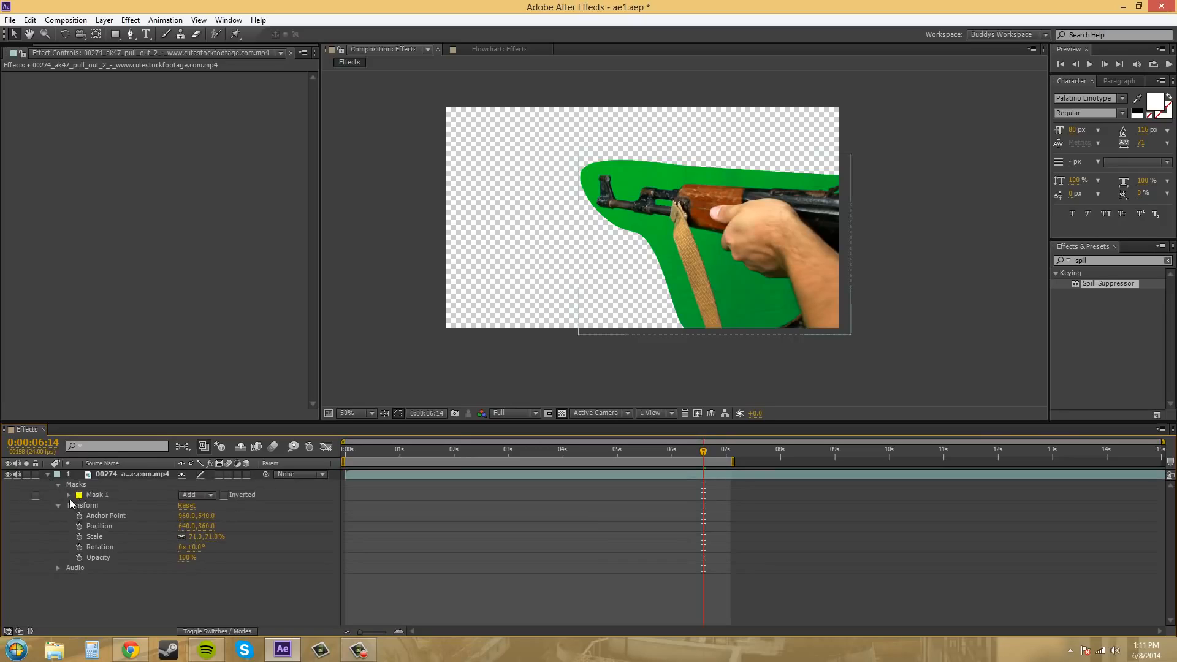
click(69, 495)
click(89, 505)
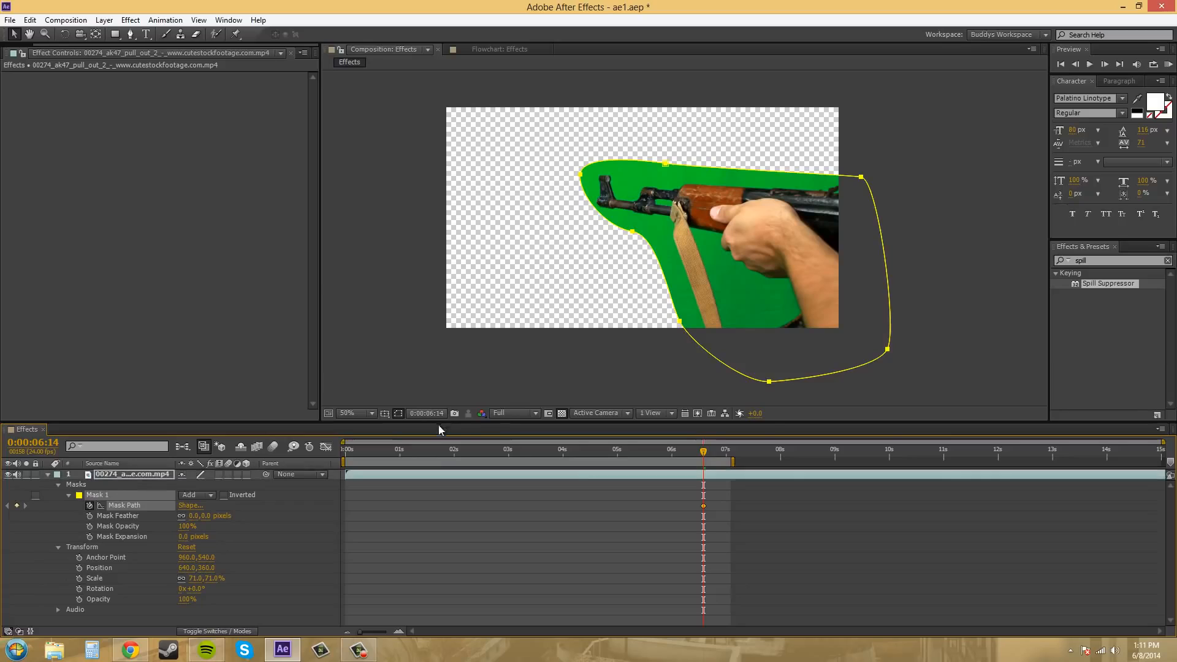
Check how the mask fits the rifle near the clip's start, and return to 0:00:06:14 for a closer view.
drag(706, 452, 355, 449)
scroll(620, 229, up, 2)
scroll(519, 286, down, 2)
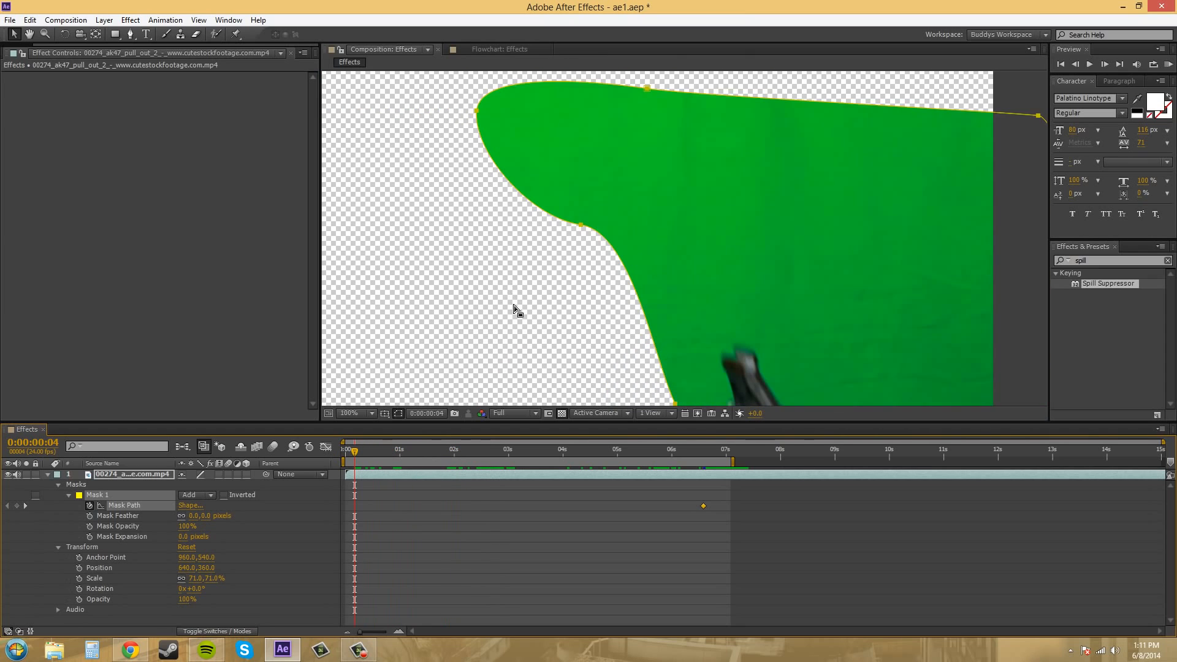
scroll(472, 264, down, 2)
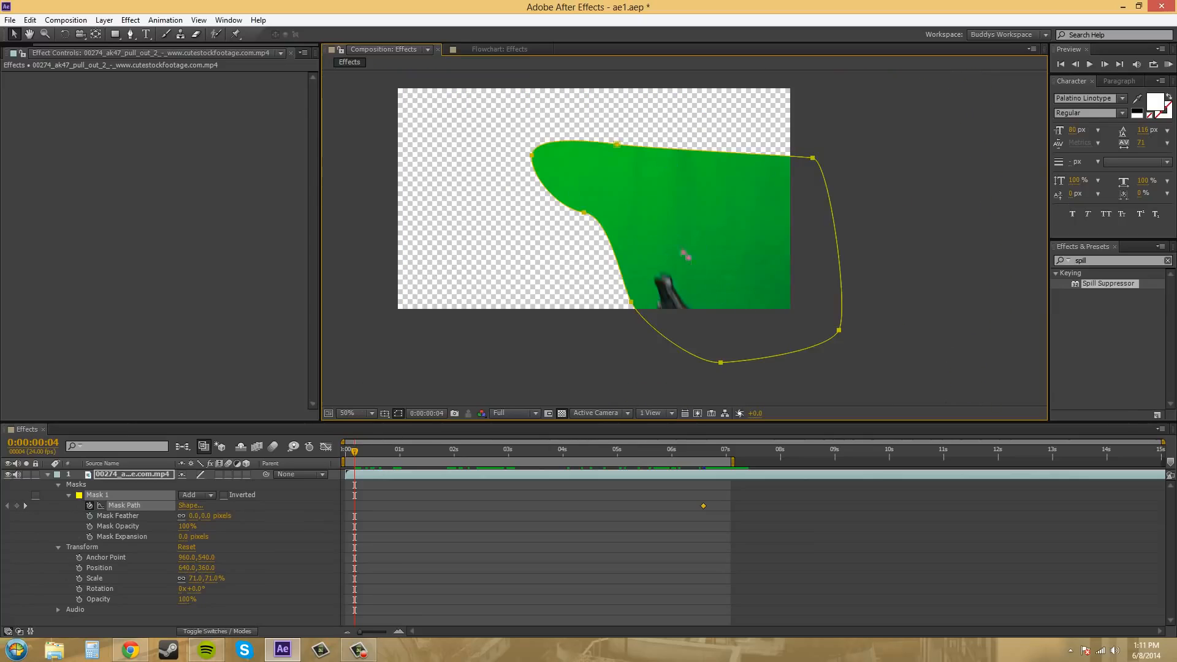
drag(357, 455, 703, 458)
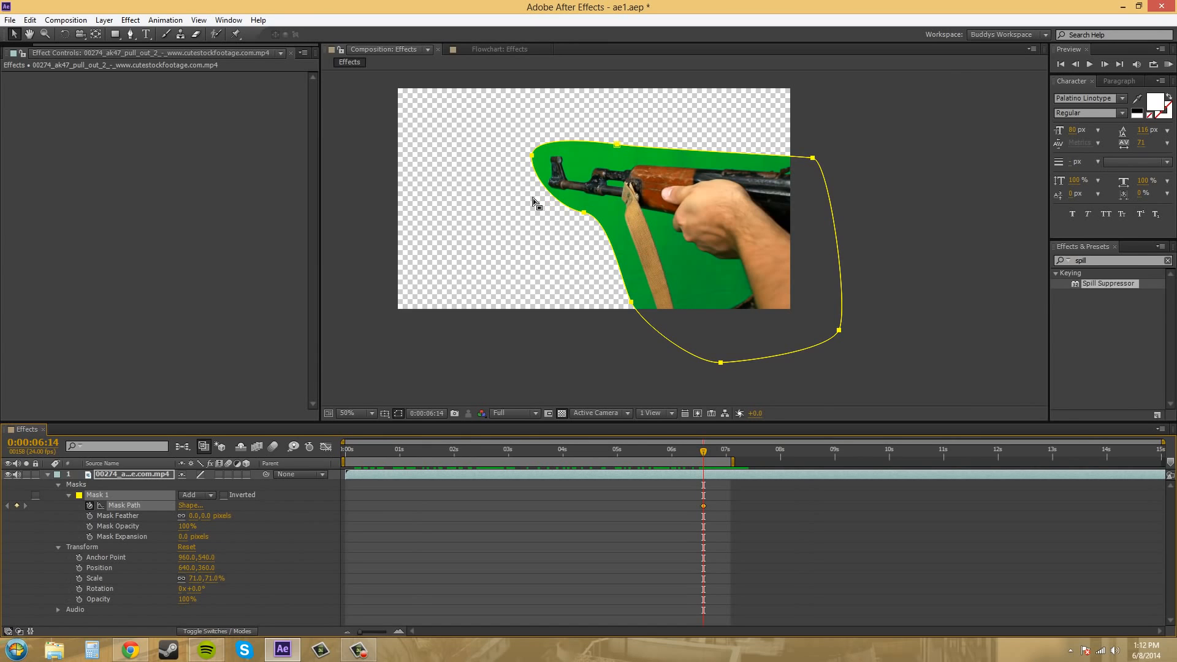
key(period)
drag(461, 277, 575, 335)
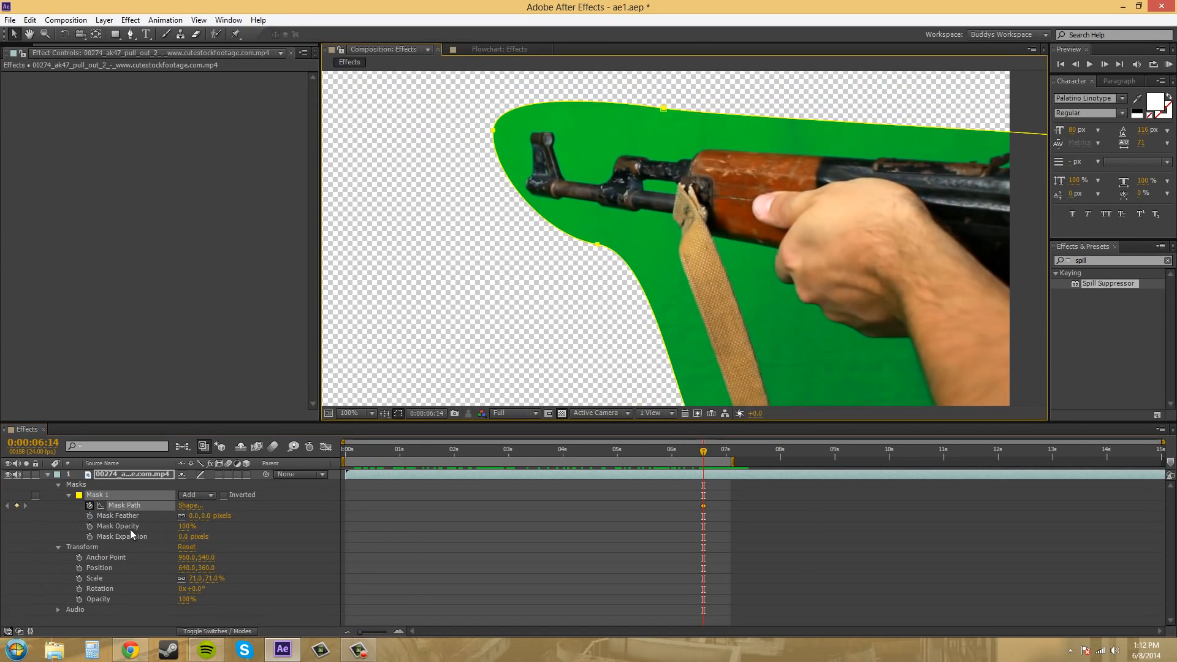
Apply the Color Key effect to the footage layer and sample the green backdrop below the rifle as its key color.
click(47, 475)
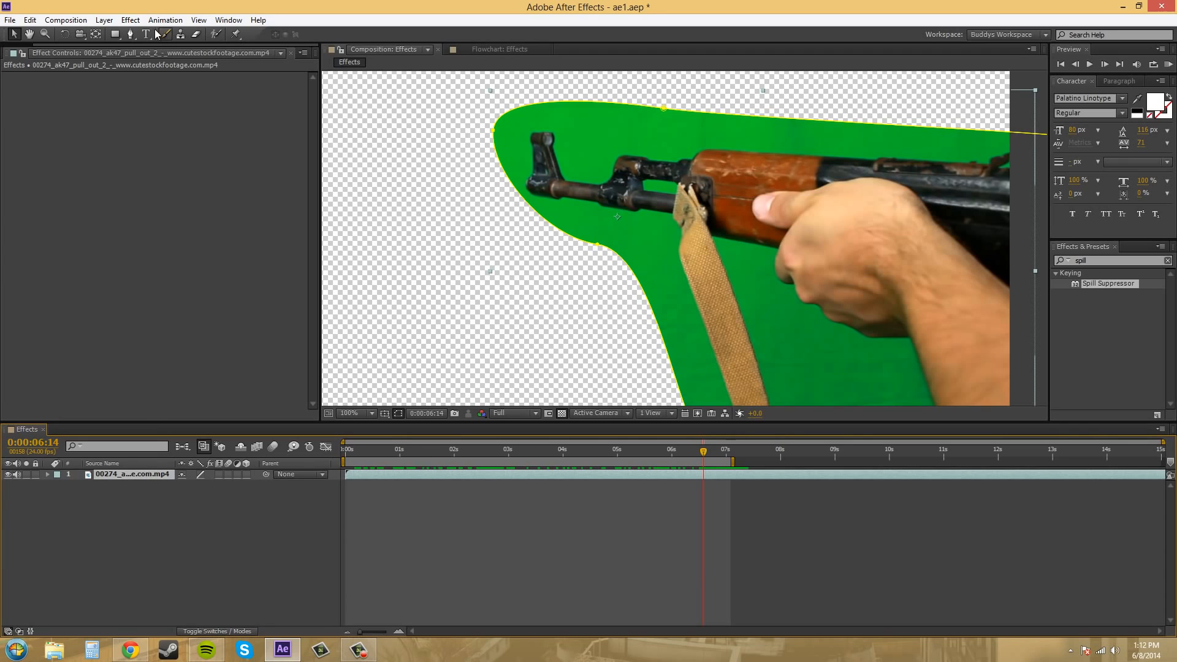
click(132, 20)
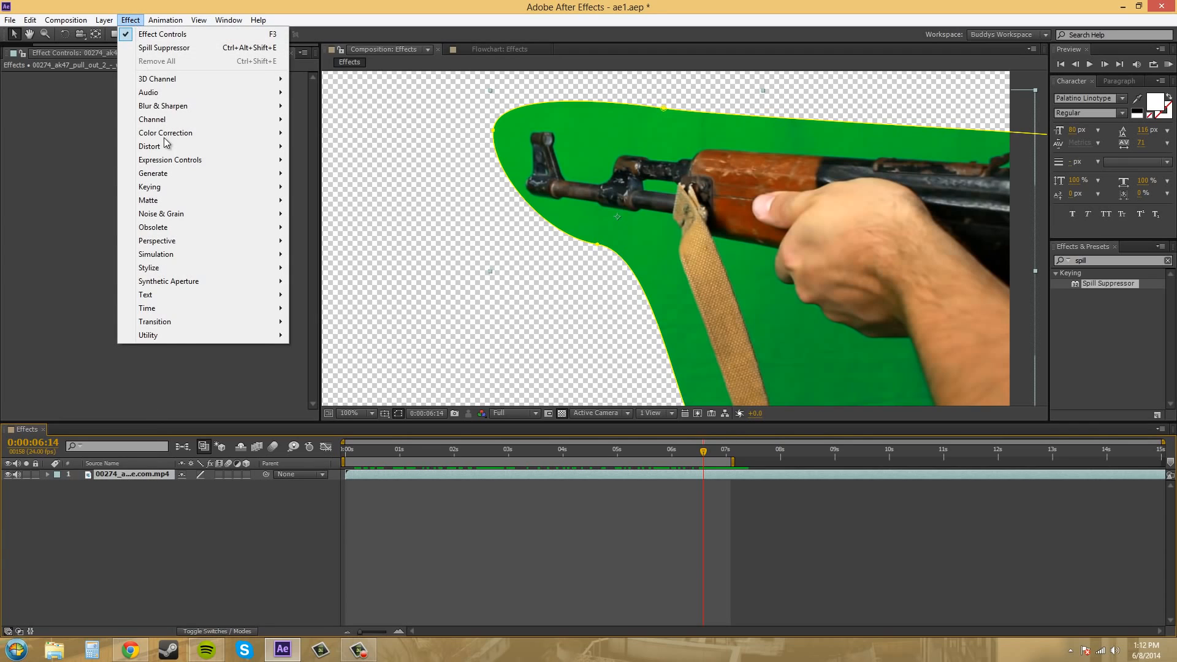
mouse_move(161, 189)
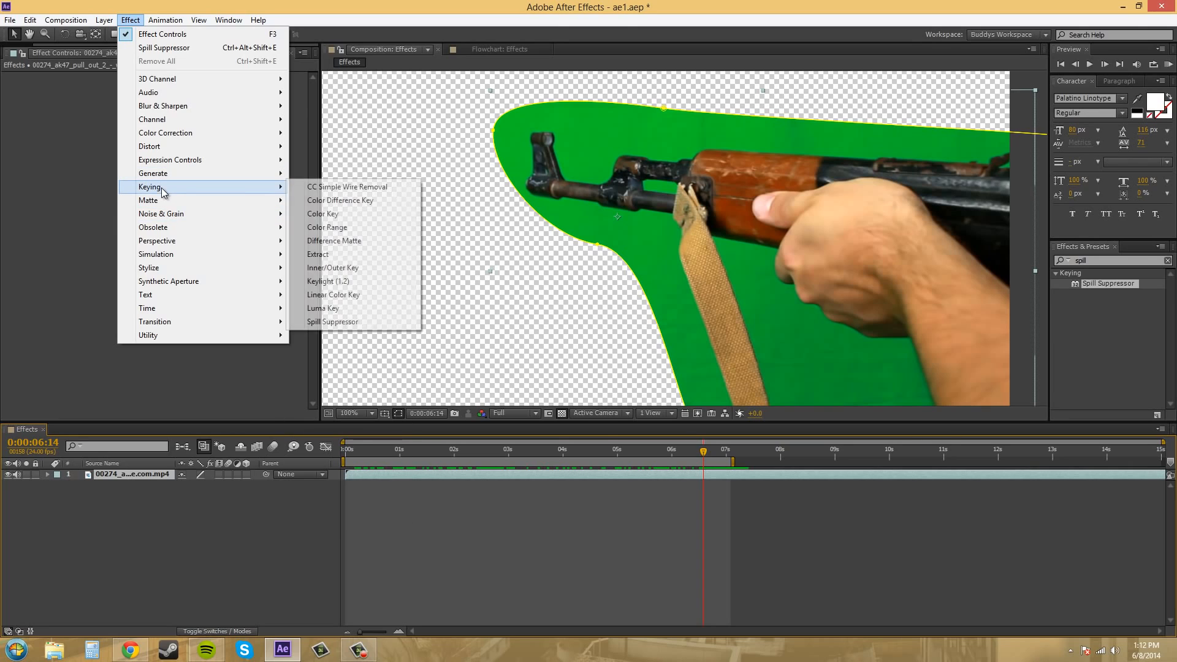
click(337, 212)
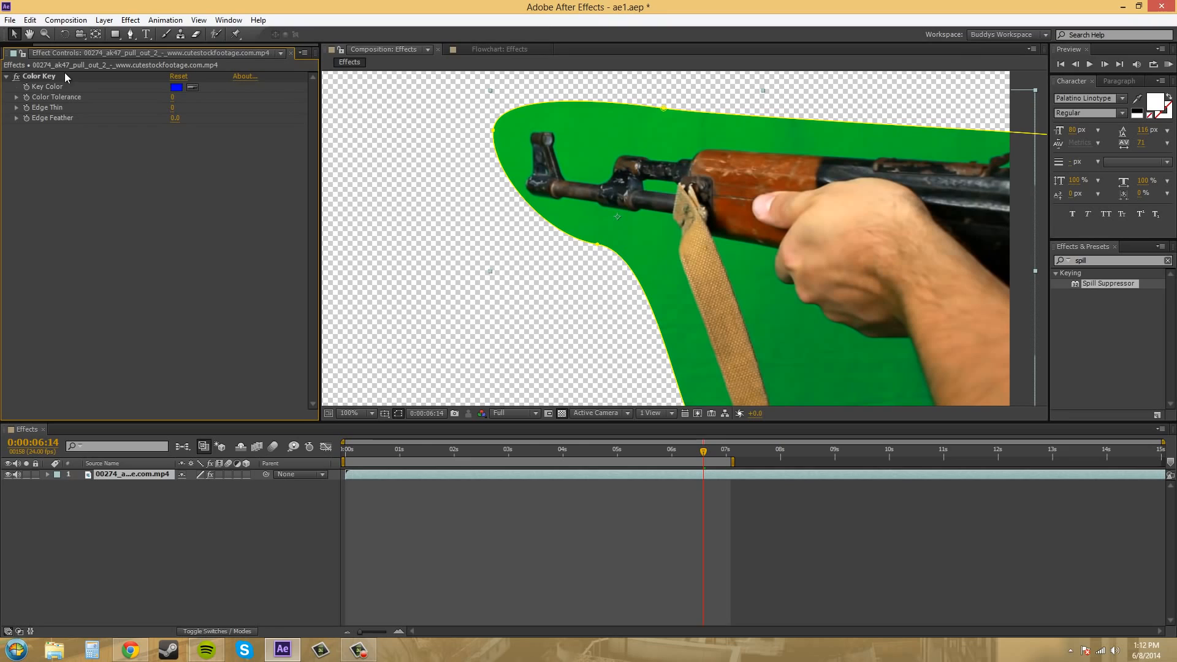
click(192, 87)
click(767, 260)
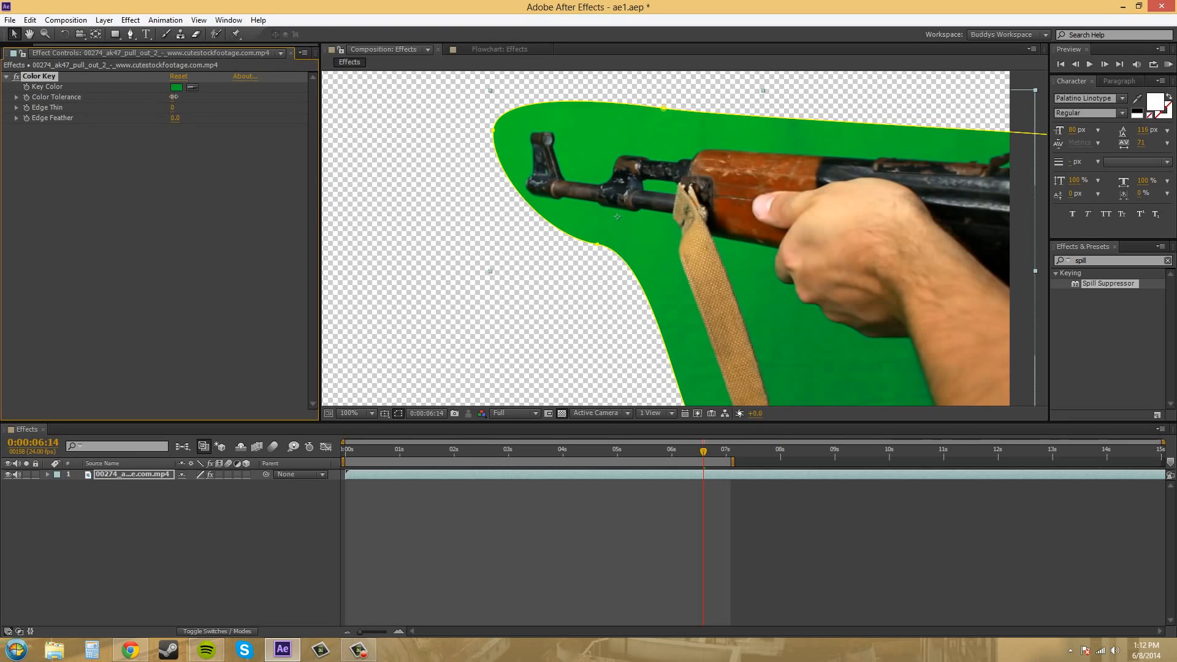
Set the Color Key's Color Tolerance to 44 and inspect the keyed edges of the strap and hand up close.
drag(174, 101, 200, 97)
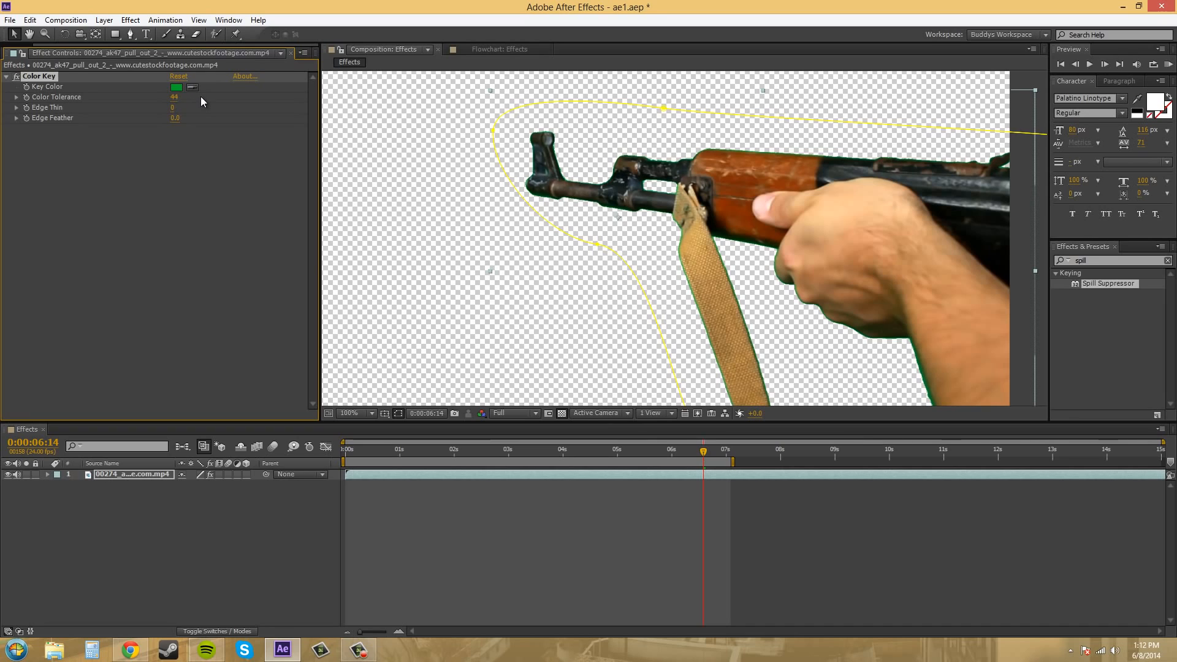
drag(832, 302, 774, 329)
scroll(737, 172, up, 2)
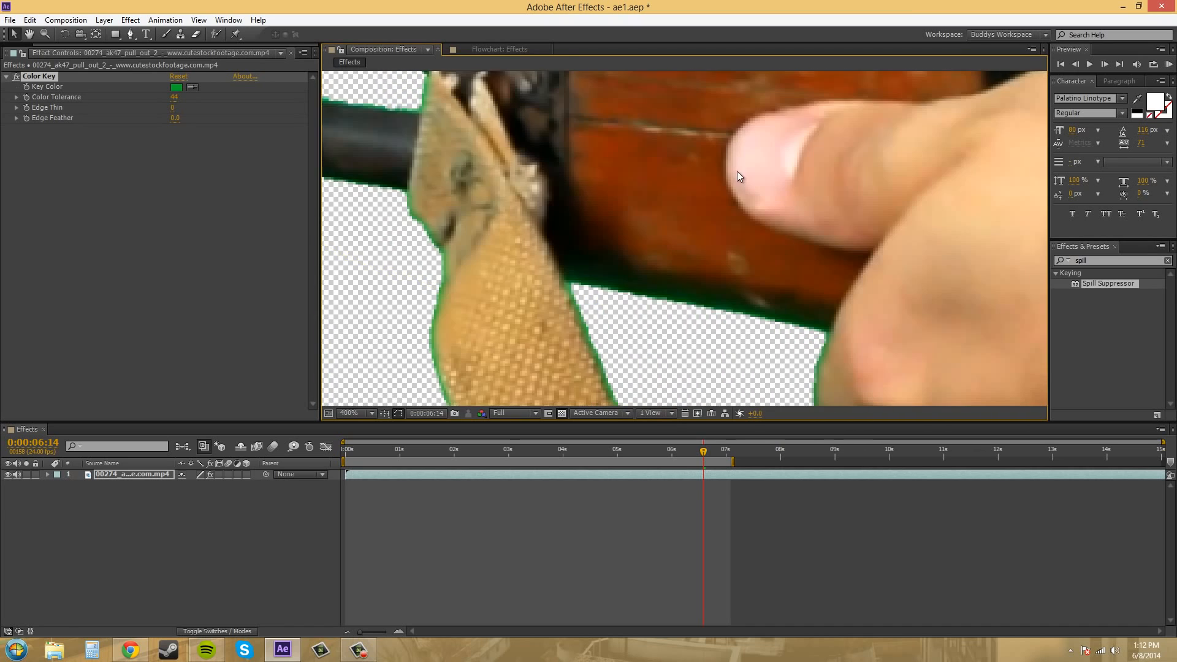
scroll(738, 172, up, 1)
drag(688, 350, 682, 91)
drag(846, 334, 754, 177)
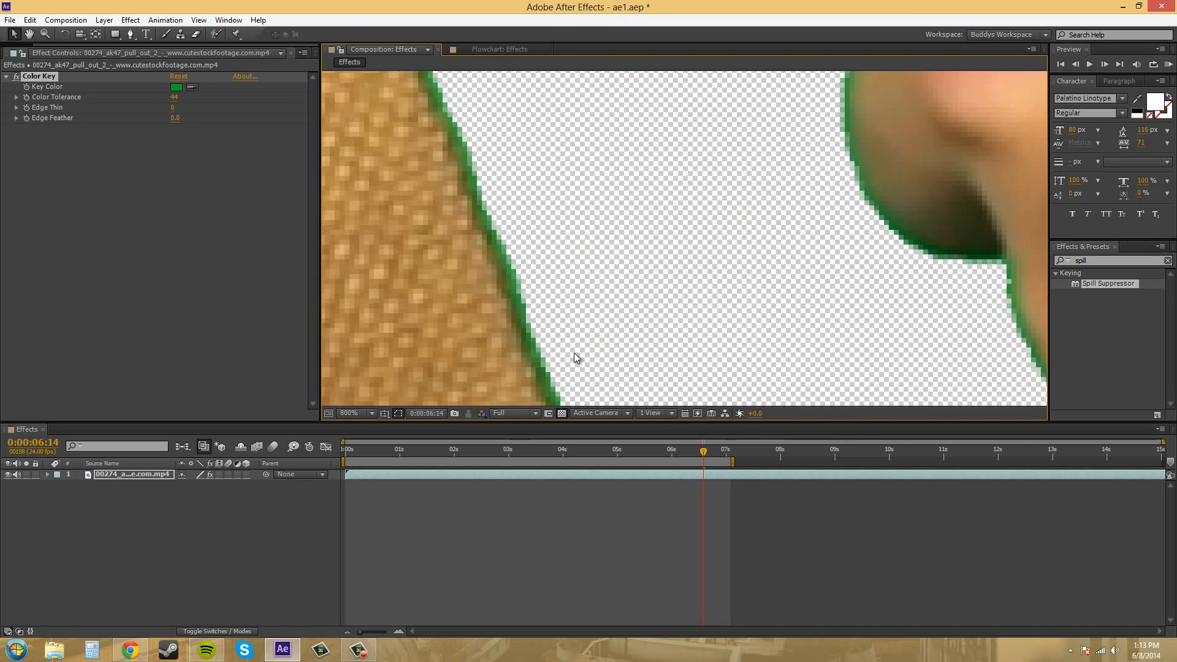
scroll(586, 272, down, 3)
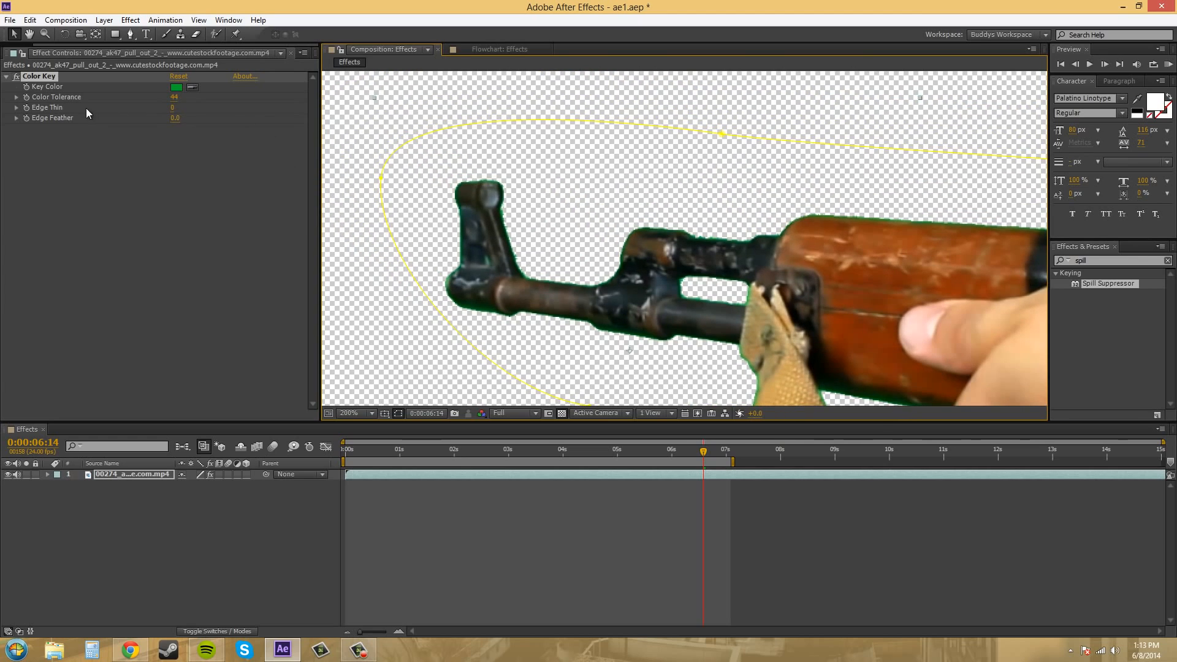
Try an Edge Thin of 1 on the Color Key, and raise it to 2.
click(174, 108)
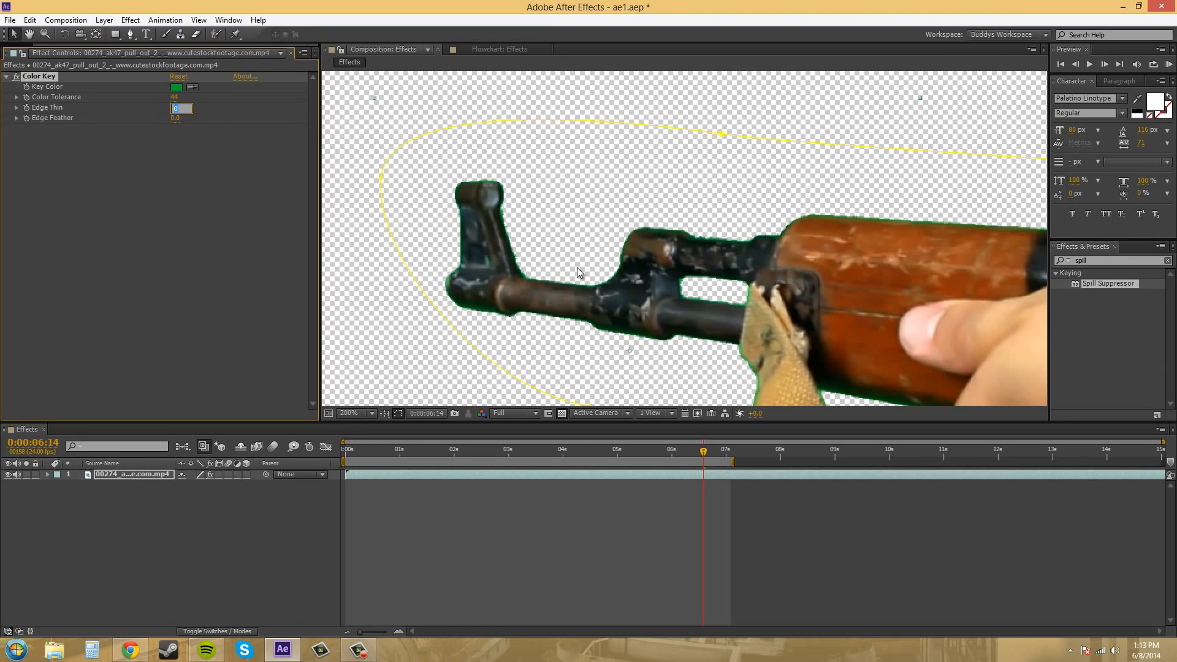
text(1)
click(182, 234)
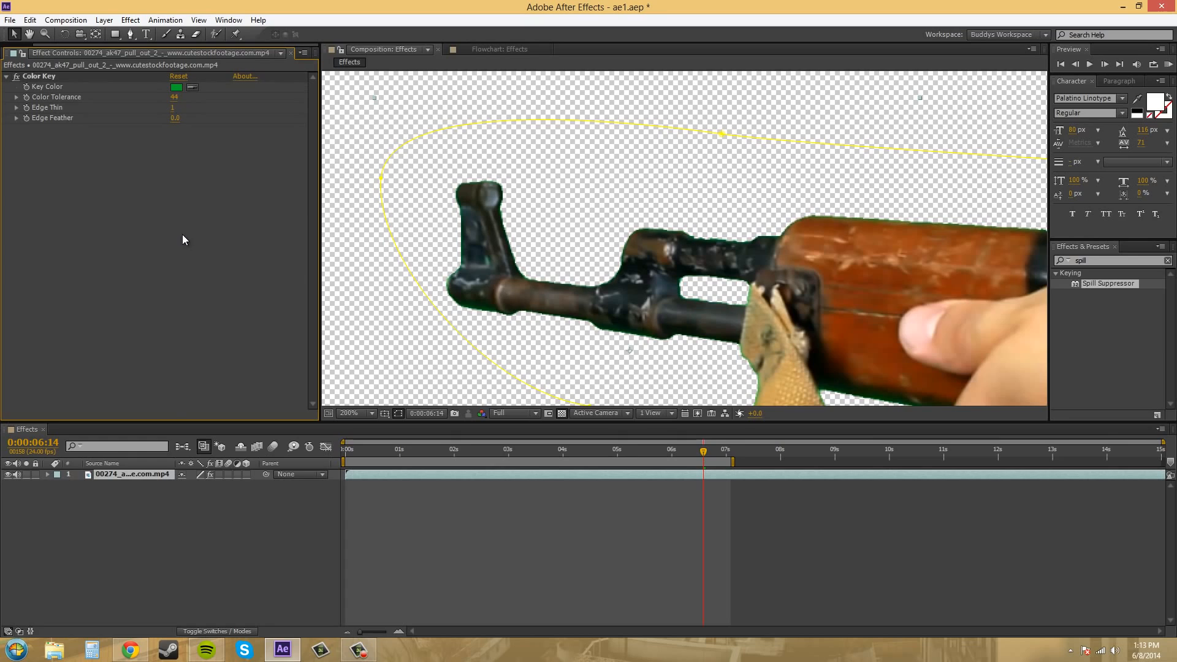
click(172, 108)
click(173, 227)
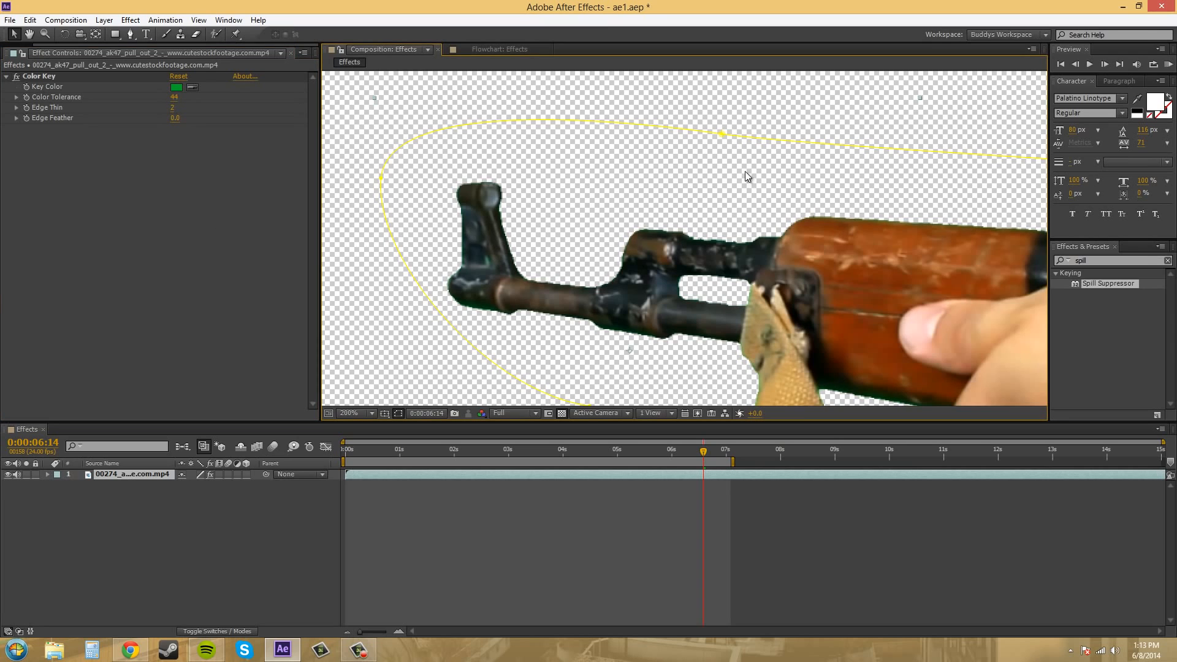
Try sampling the darker green along the forearm's lower edge as the Color Key's key color.
drag(745, 171, 542, 107)
drag(458, 120, 576, 130)
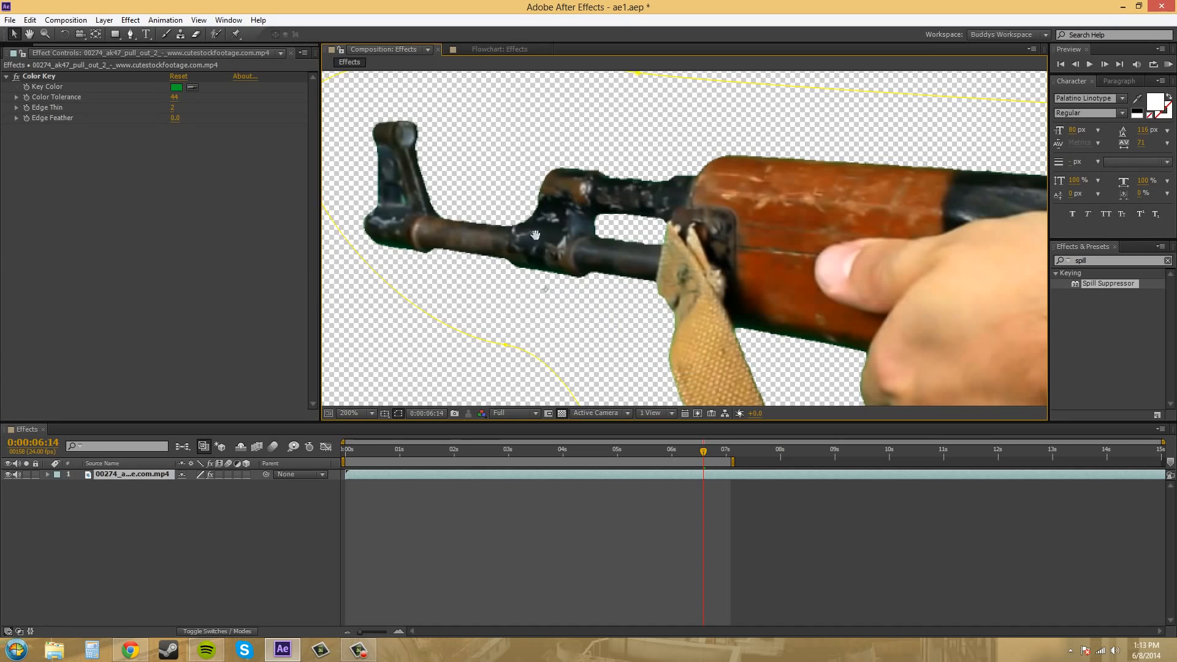
drag(734, 398, 652, 255)
drag(828, 389, 548, 120)
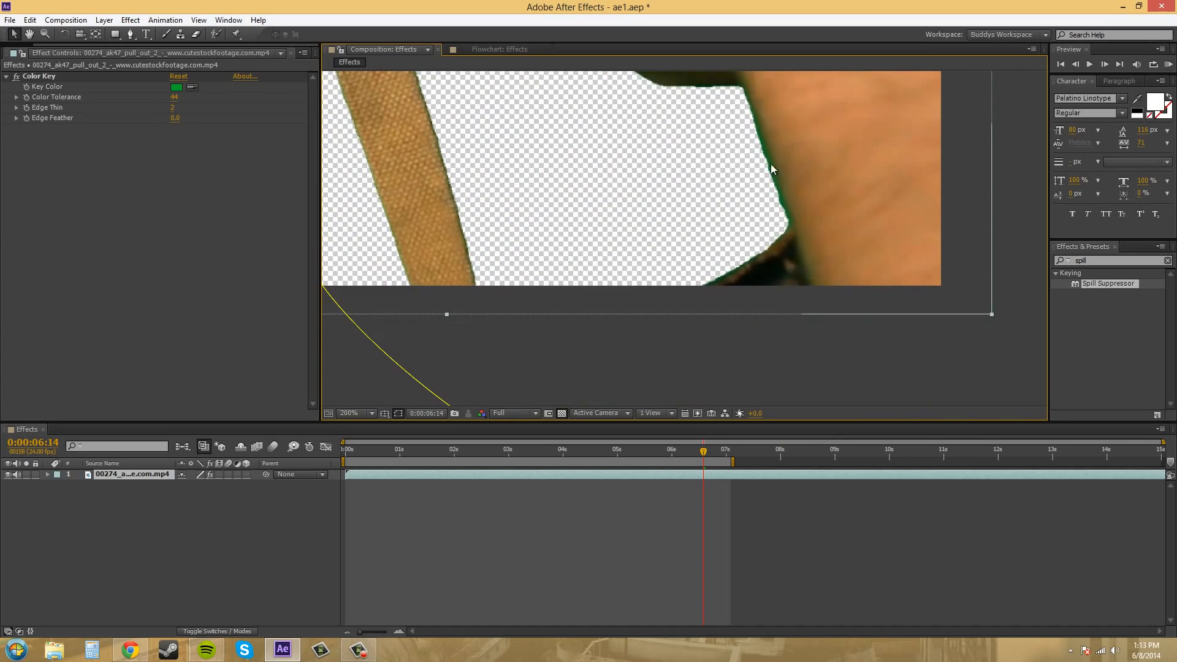
drag(773, 165, 810, 286)
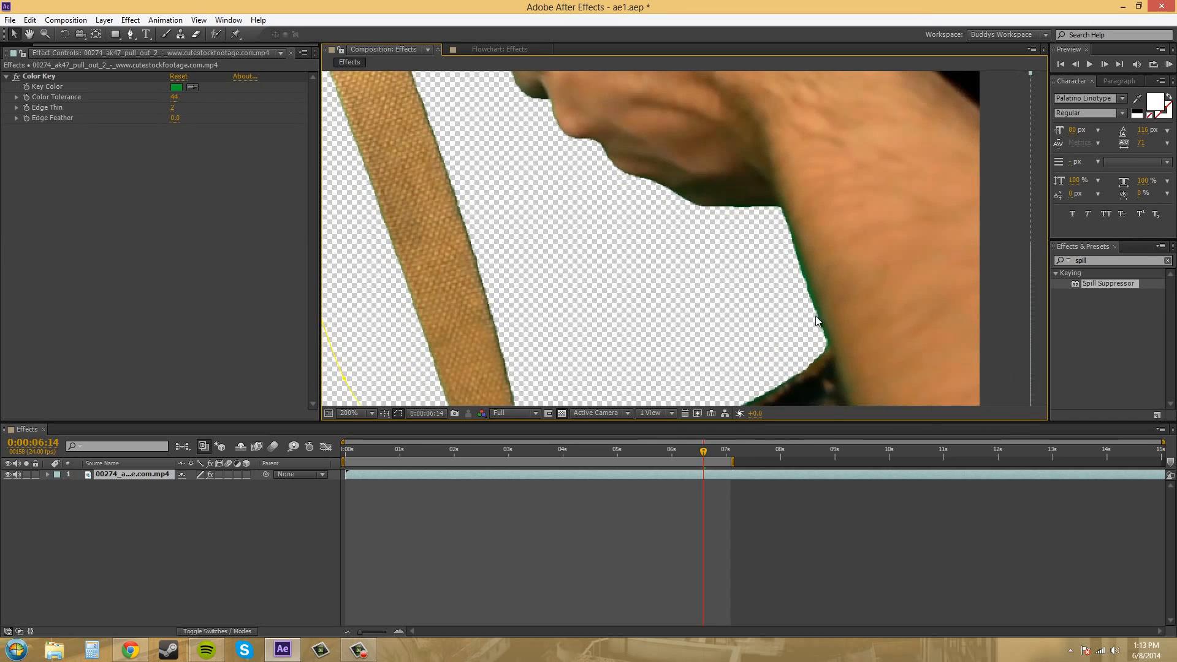
click(190, 89)
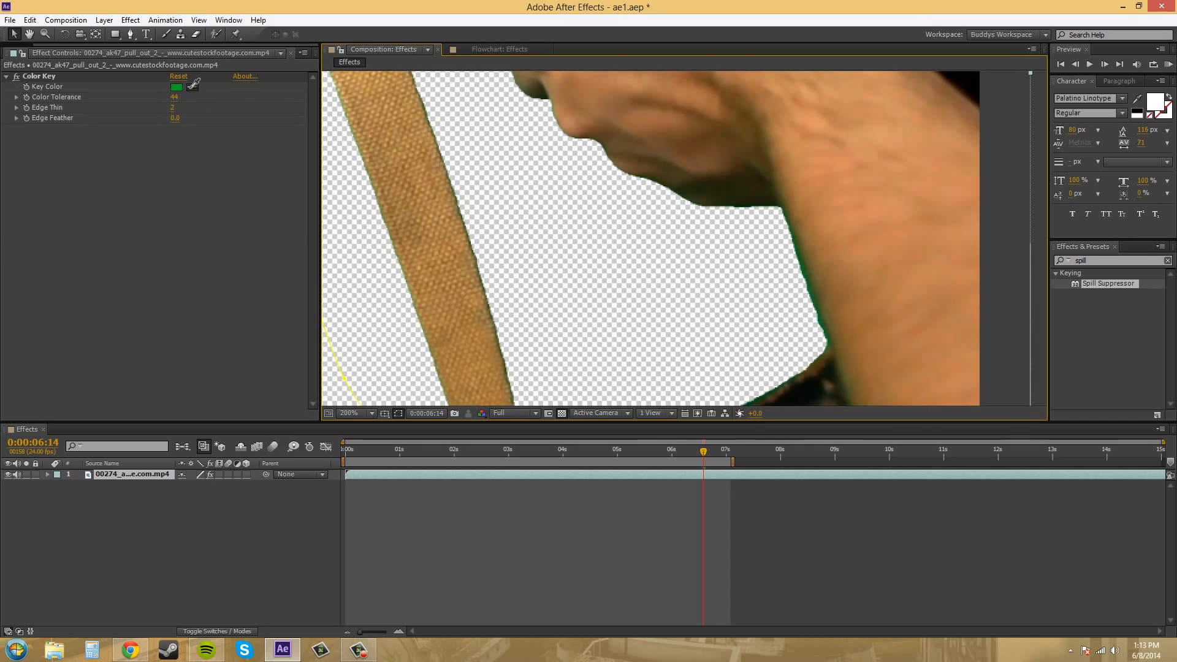
click(810, 293)
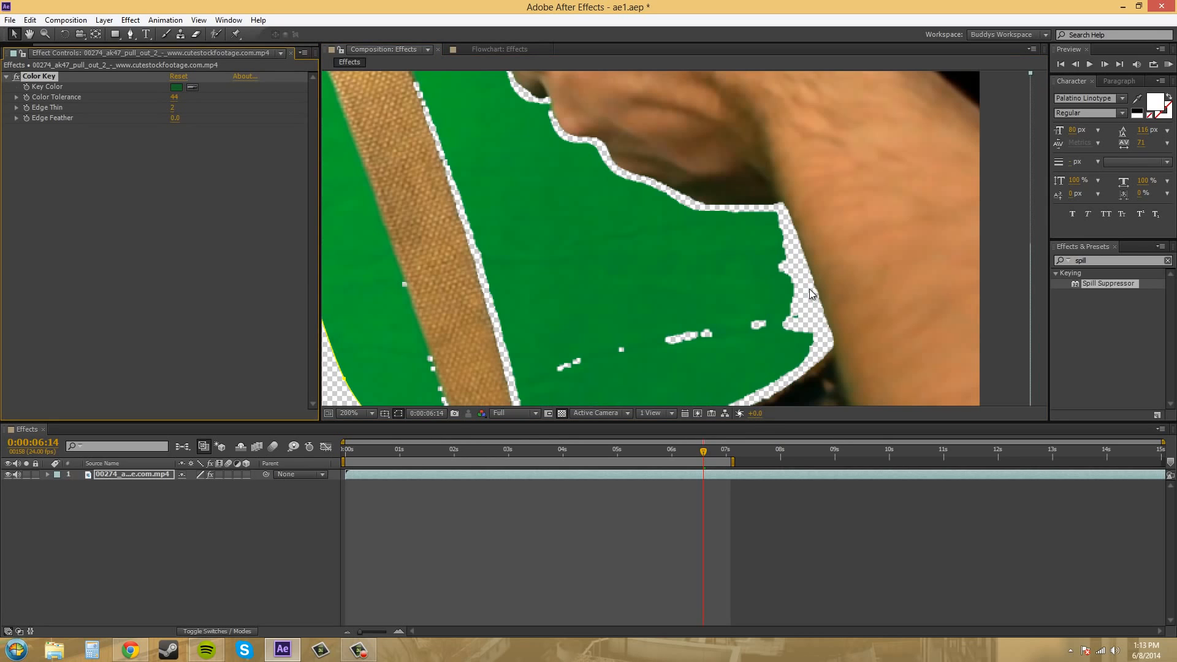
Try a Color Tolerance of 6, and undo it together with the key color change.
scroll(551, 197, down, 2)
drag(513, 139, 541, 201)
scroll(557, 204, up, 1)
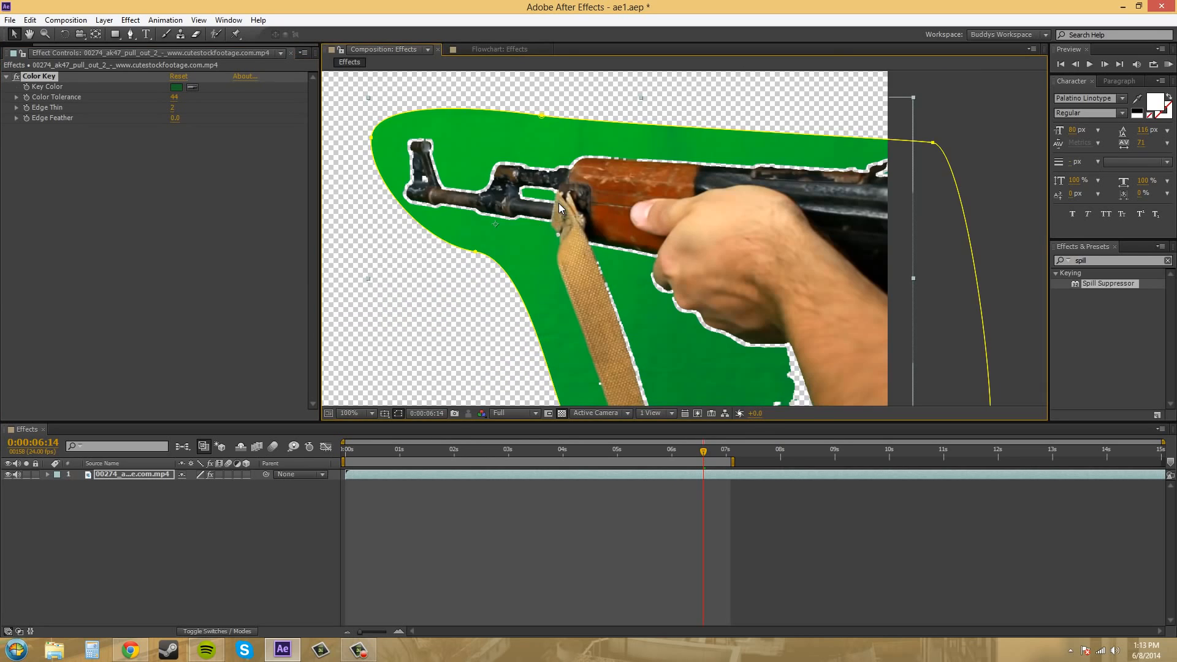
drag(174, 96, 115, 90)
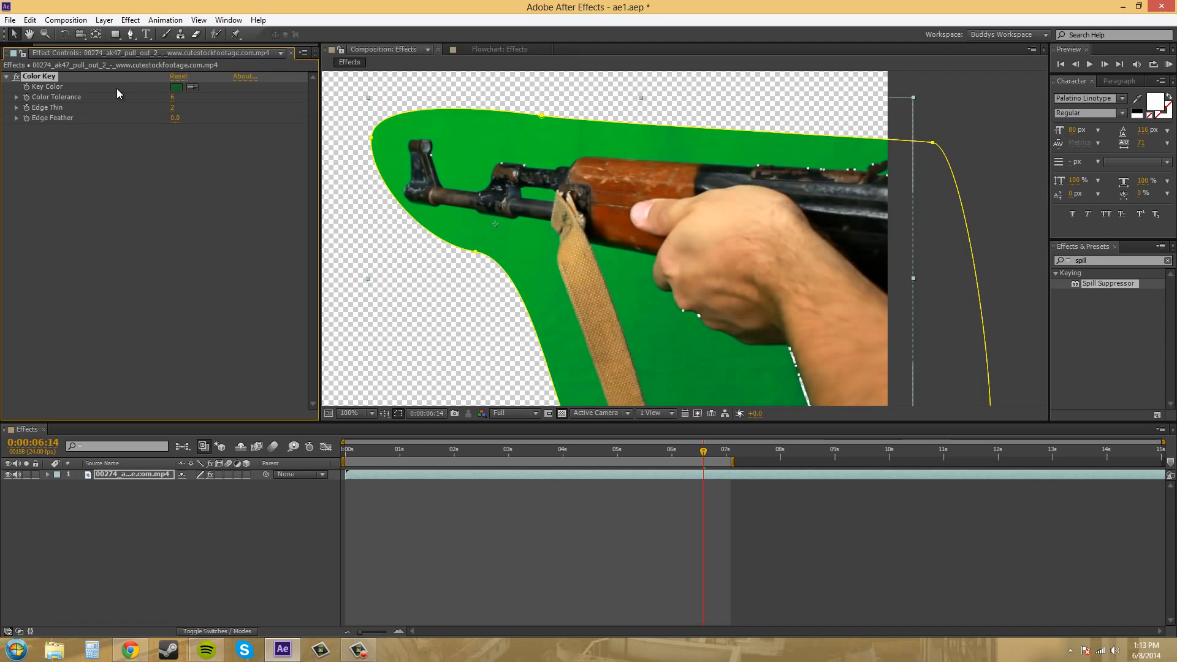
key(ctrl+z)
key(ctrl+z)
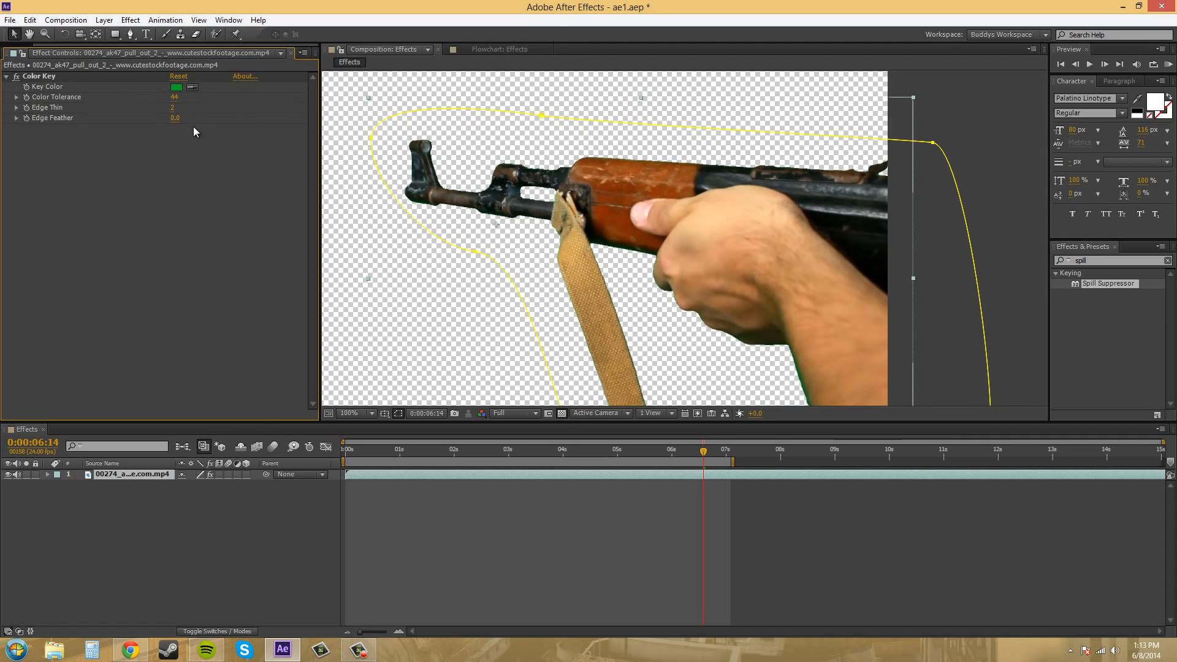
drag(848, 364, 752, 245)
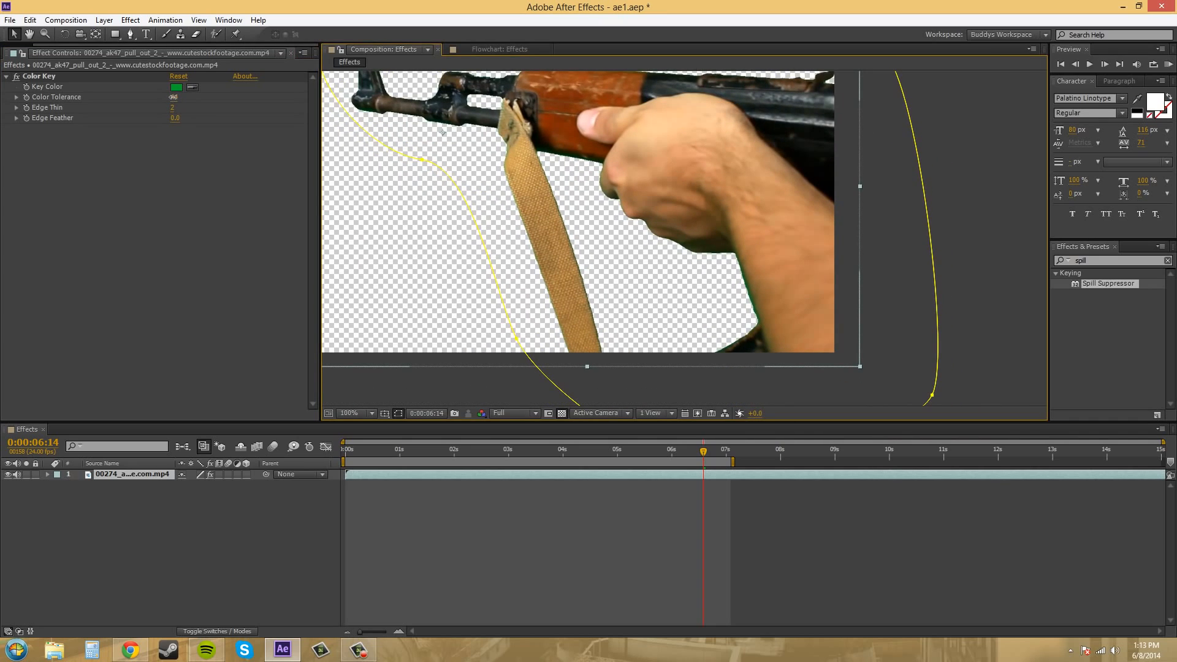
Set the Color Key's Color Tolerance to 52 and check the keyed edges of the rifle and hand.
drag(175, 97, 176, 97)
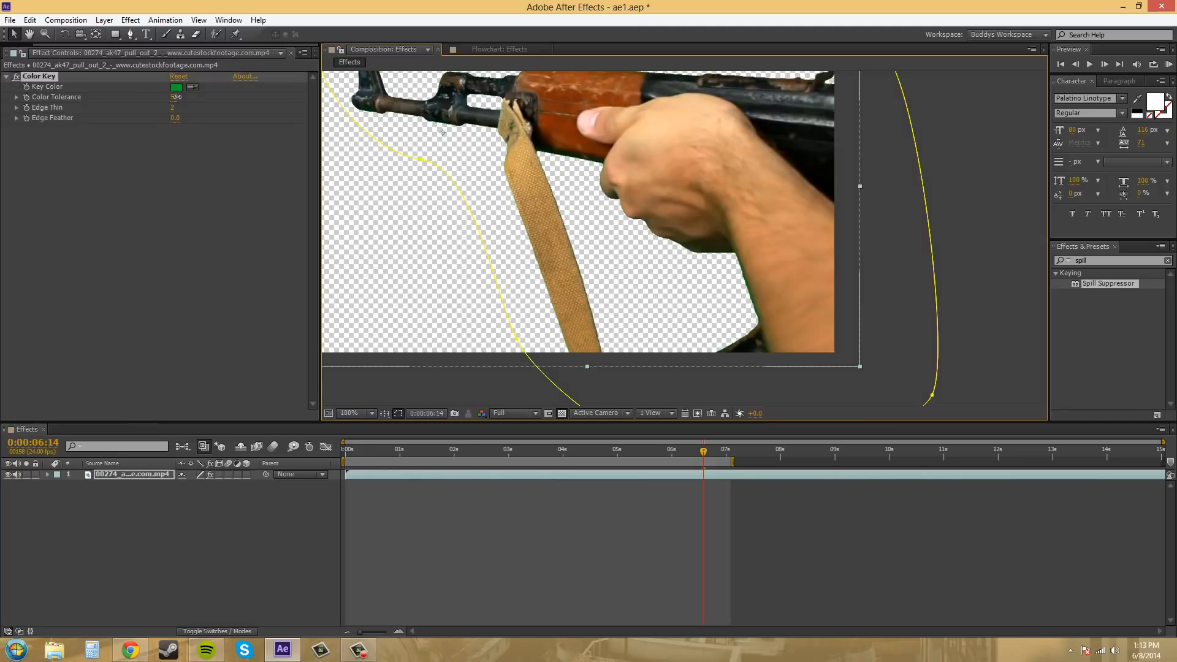
drag(176, 97, 178, 97)
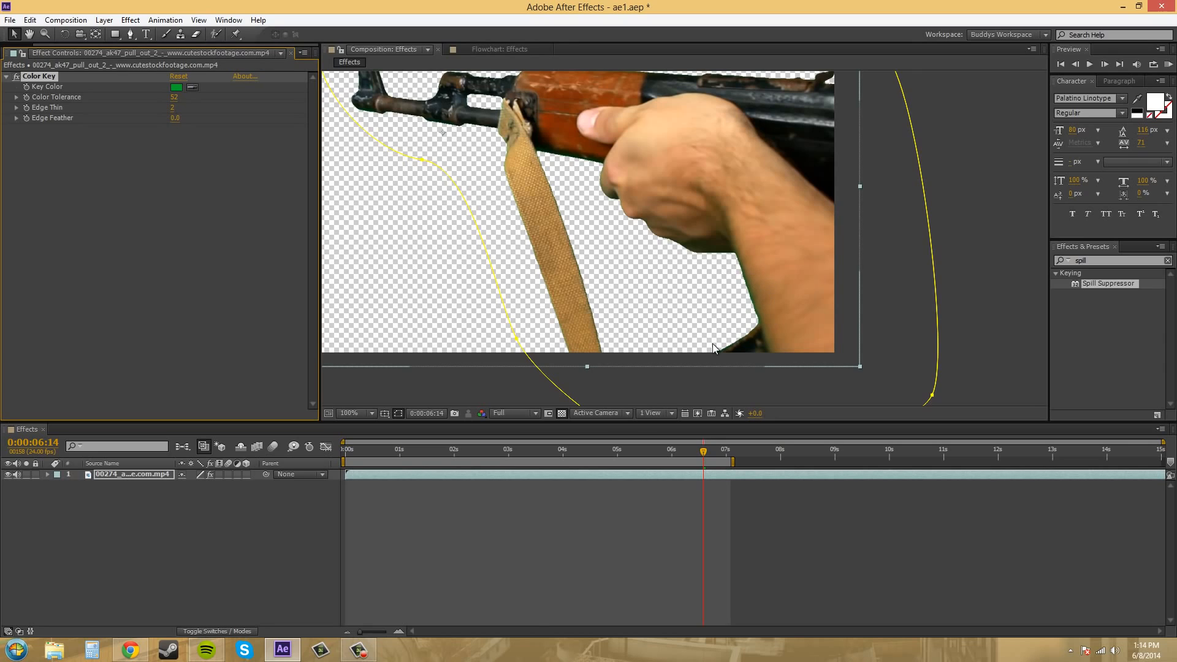
drag(520, 149, 640, 274)
click(150, 207)
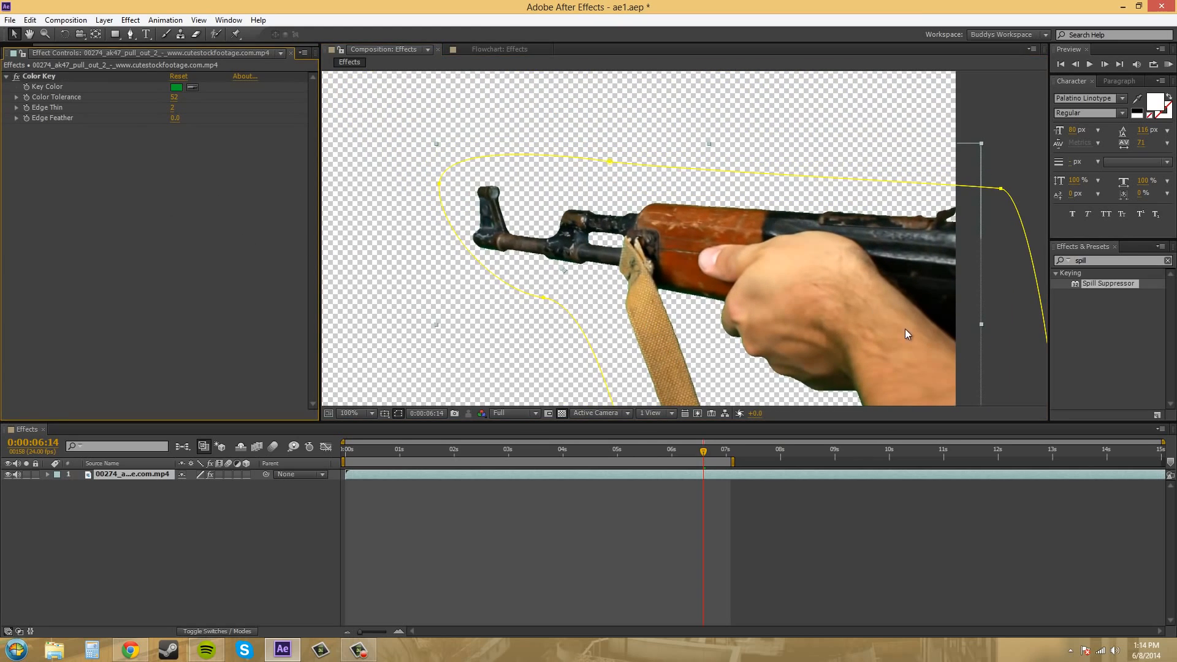
drag(838, 373, 794, 295)
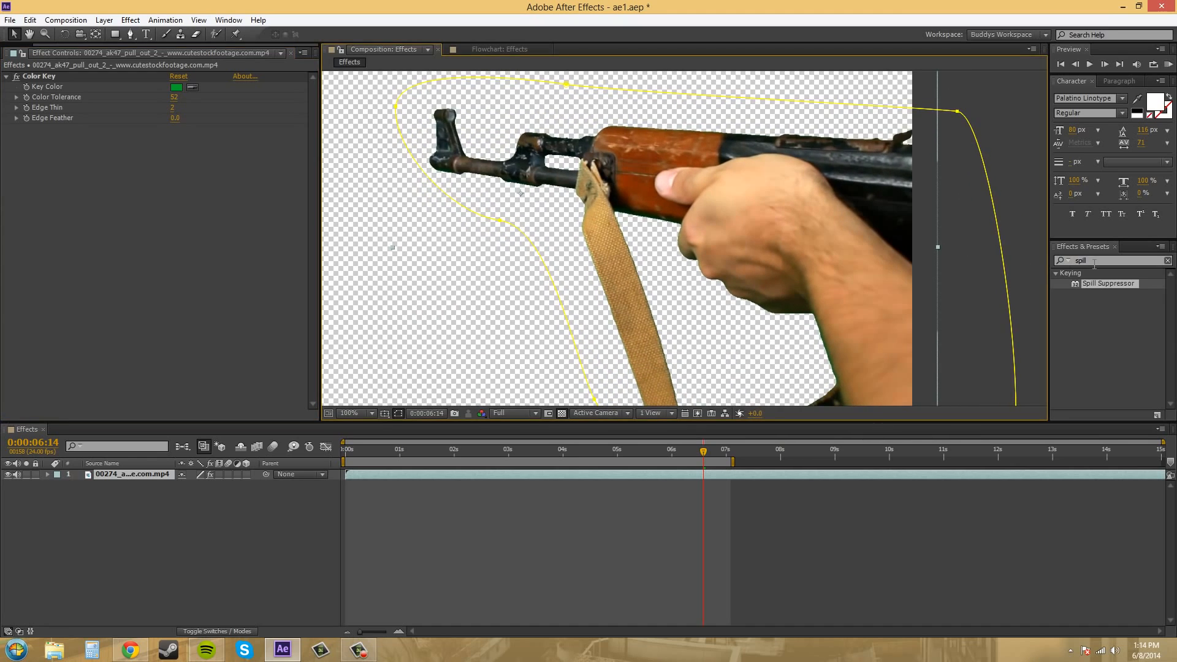
Search the effects for "spill" and apply Spill Suppressor to the rifle footage below the Color Key.
click(1140, 263)
drag(1131, 260, 1072, 258)
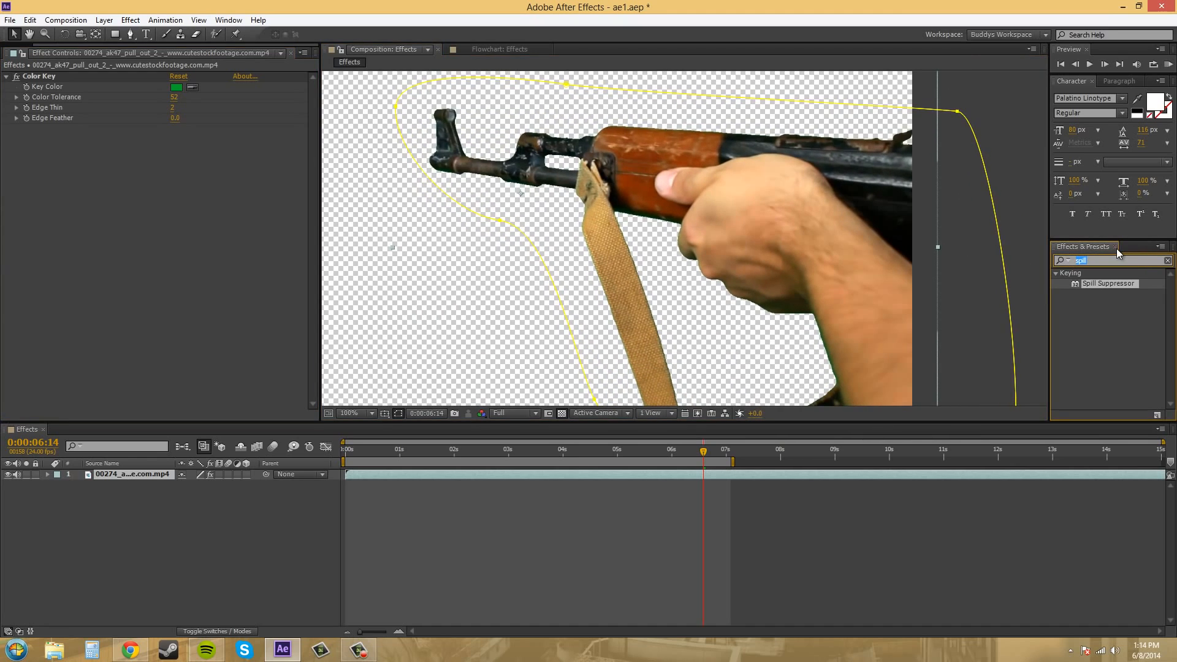
text(spill)
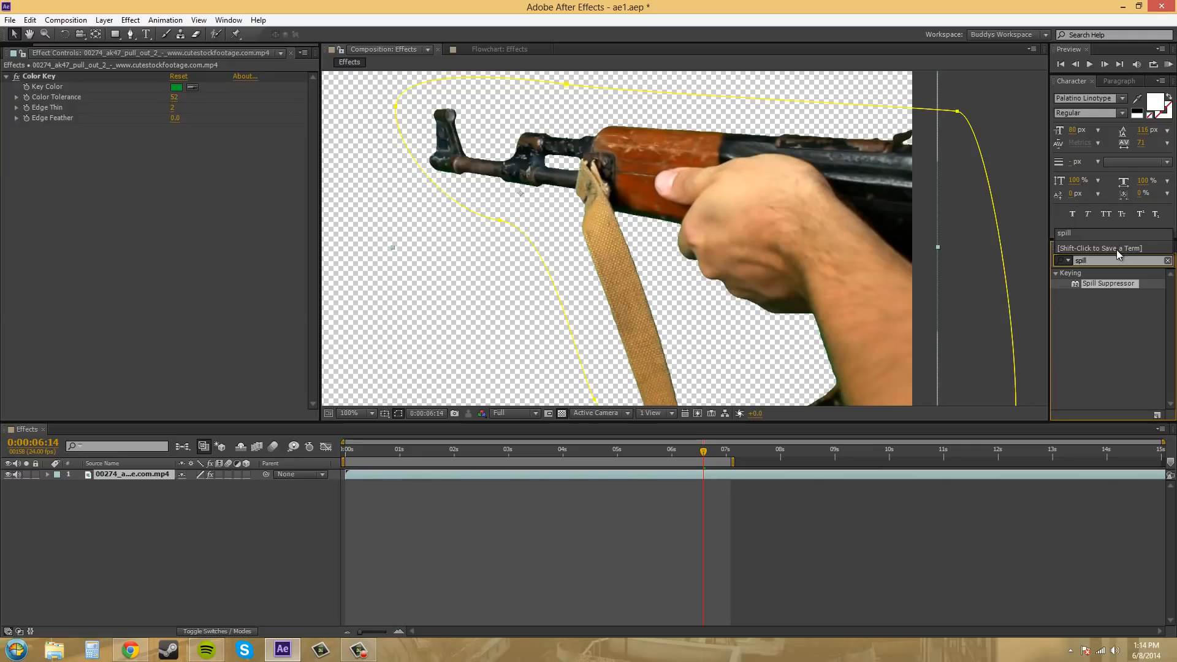
click(1117, 252)
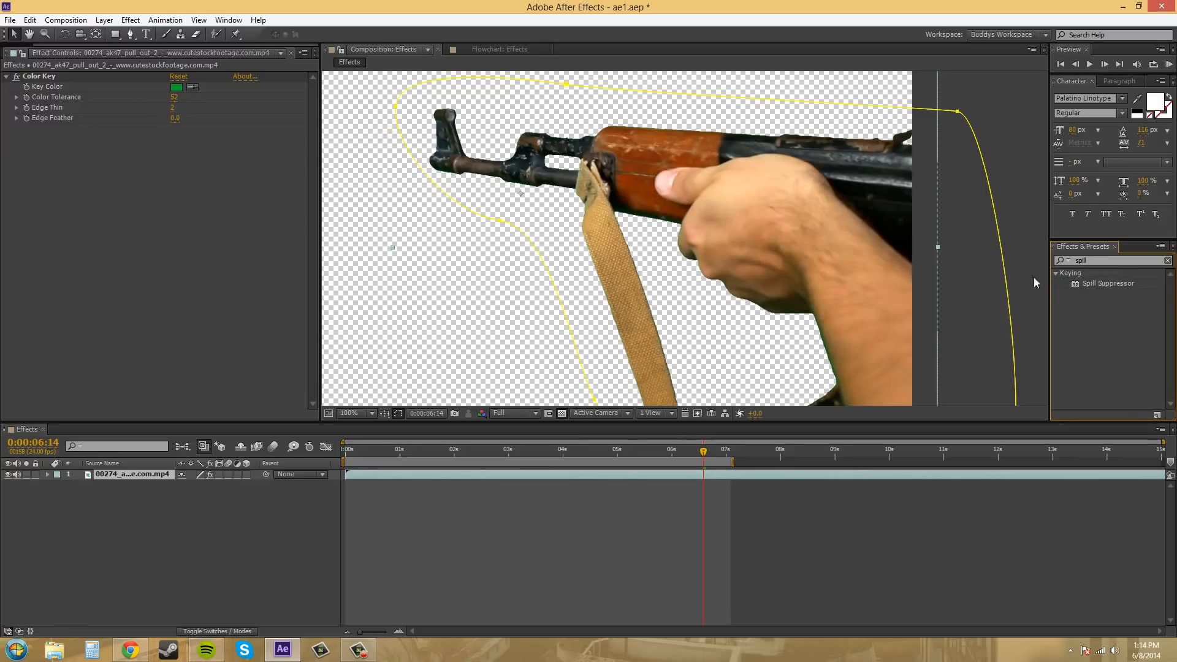
drag(1126, 284, 168, 192)
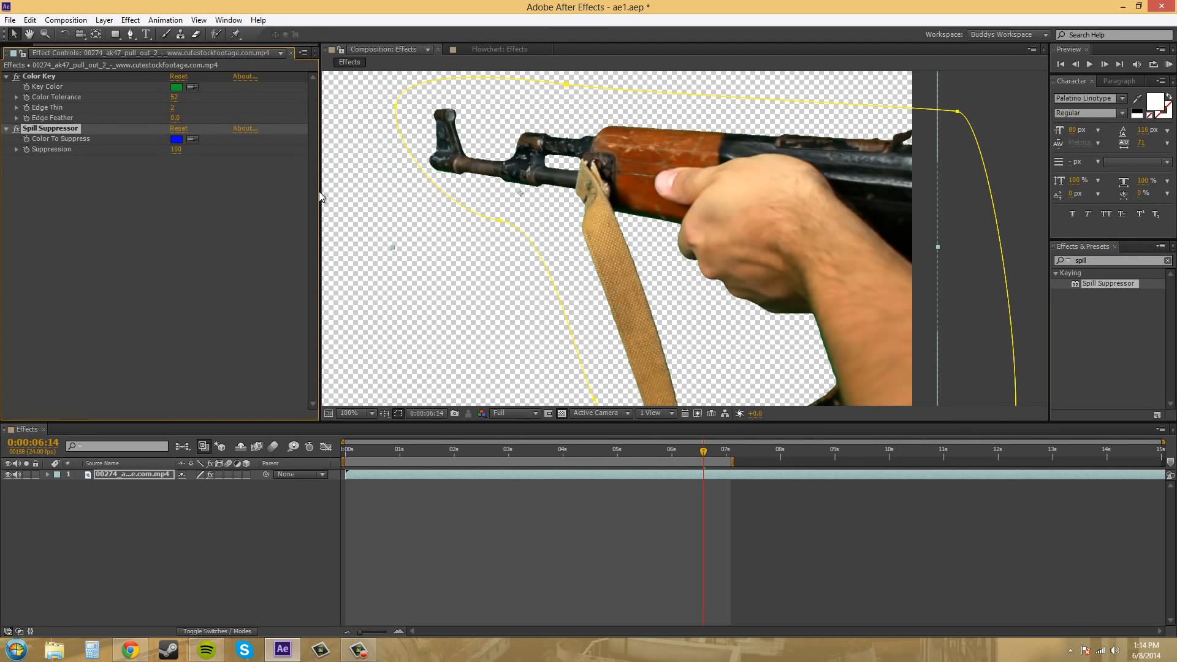
Sample the Color Key's green key color as the Spill Suppressor's Color To Suppress, and inspect the forearm edge up close.
scroll(686, 261, up, 2)
drag(719, 288, 664, 229)
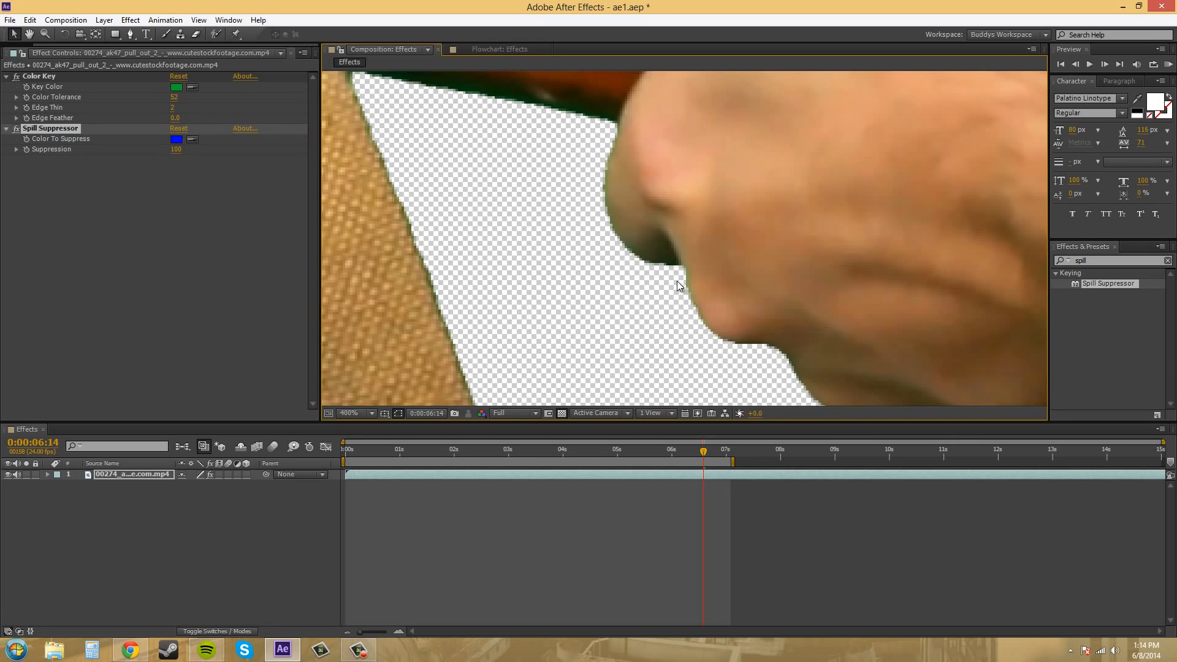
drag(801, 289, 623, 118)
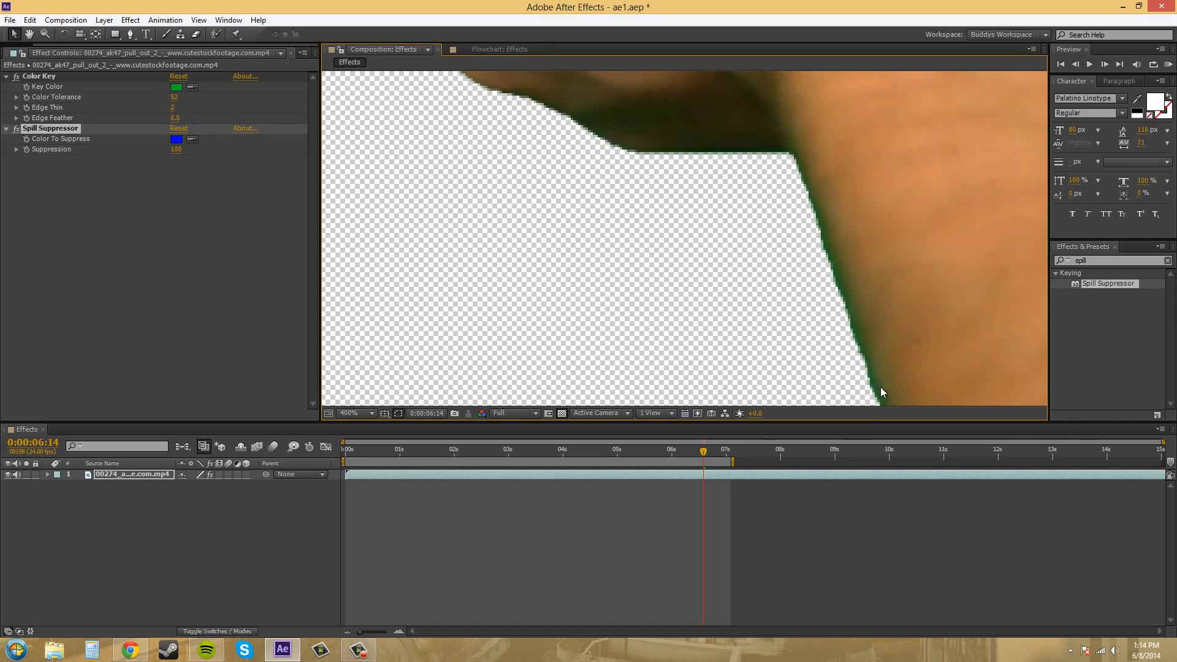
drag(814, 212, 885, 287)
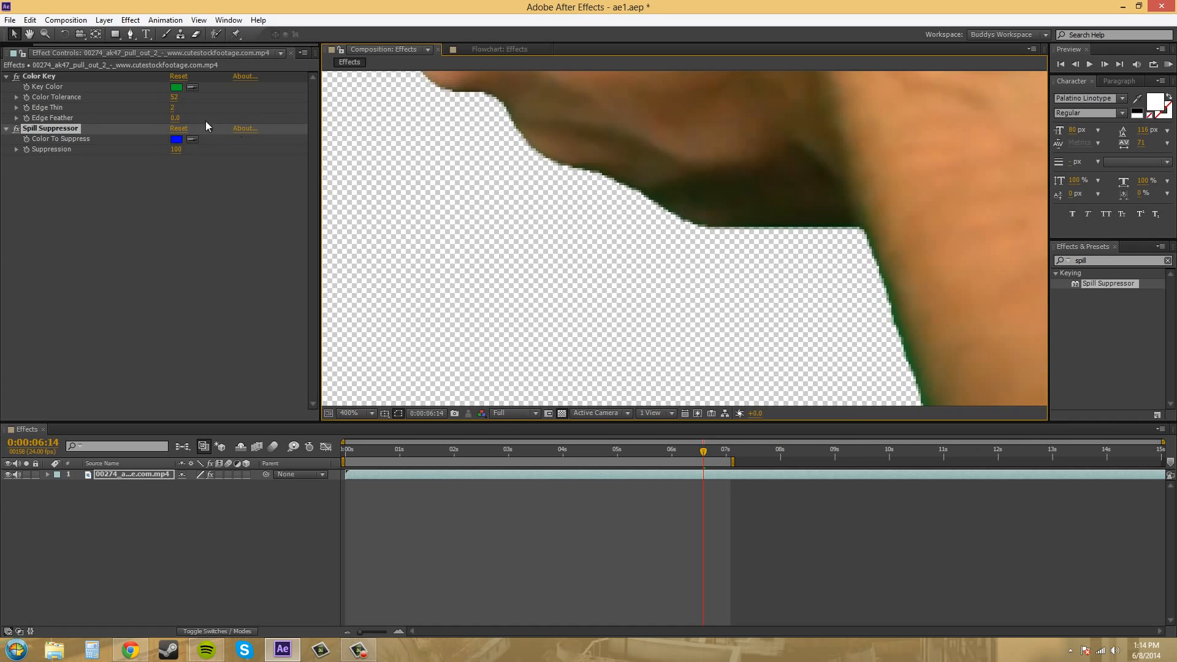
click(193, 139)
click(179, 88)
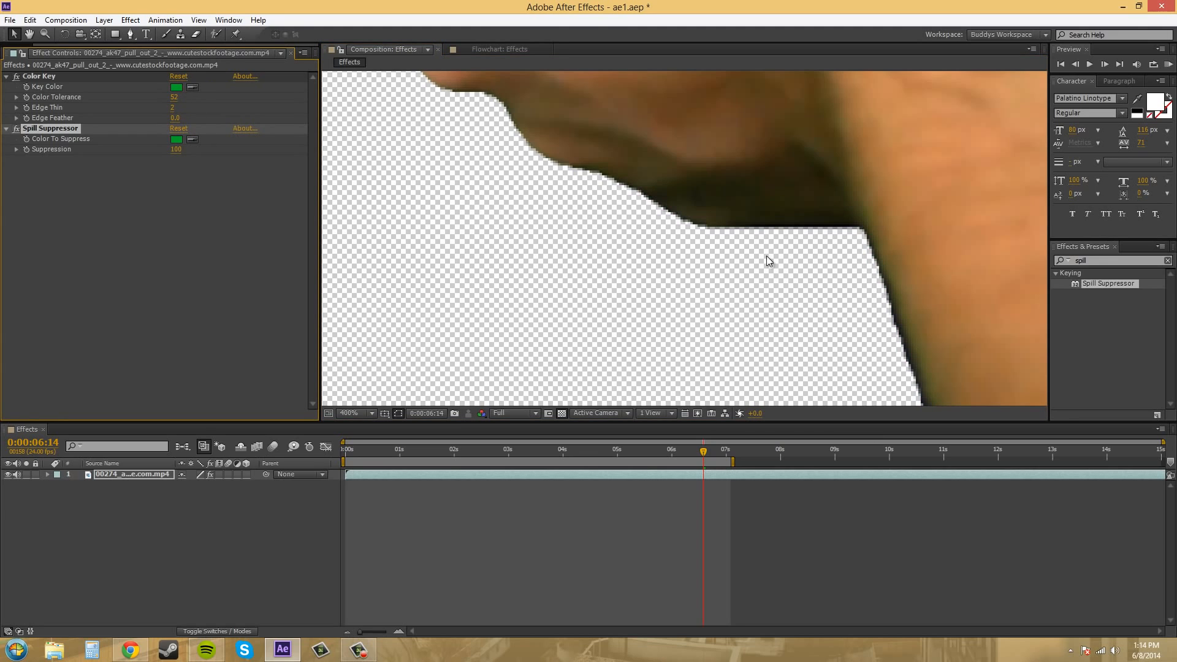
drag(938, 359, 707, 233)
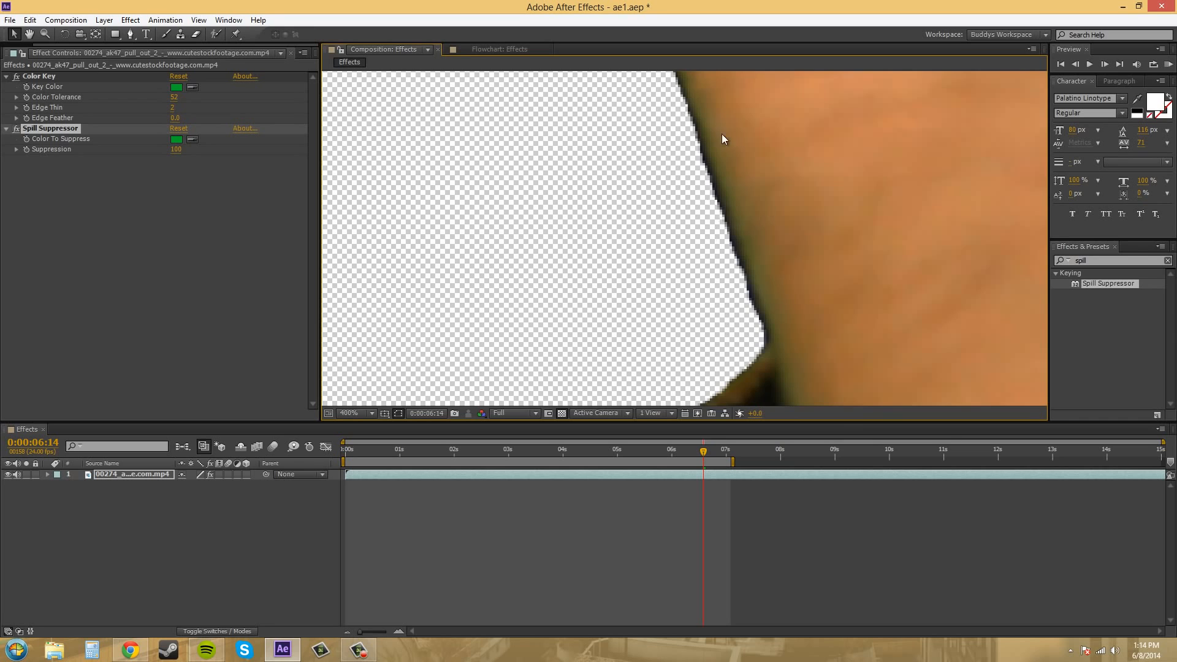
drag(722, 134, 672, 221)
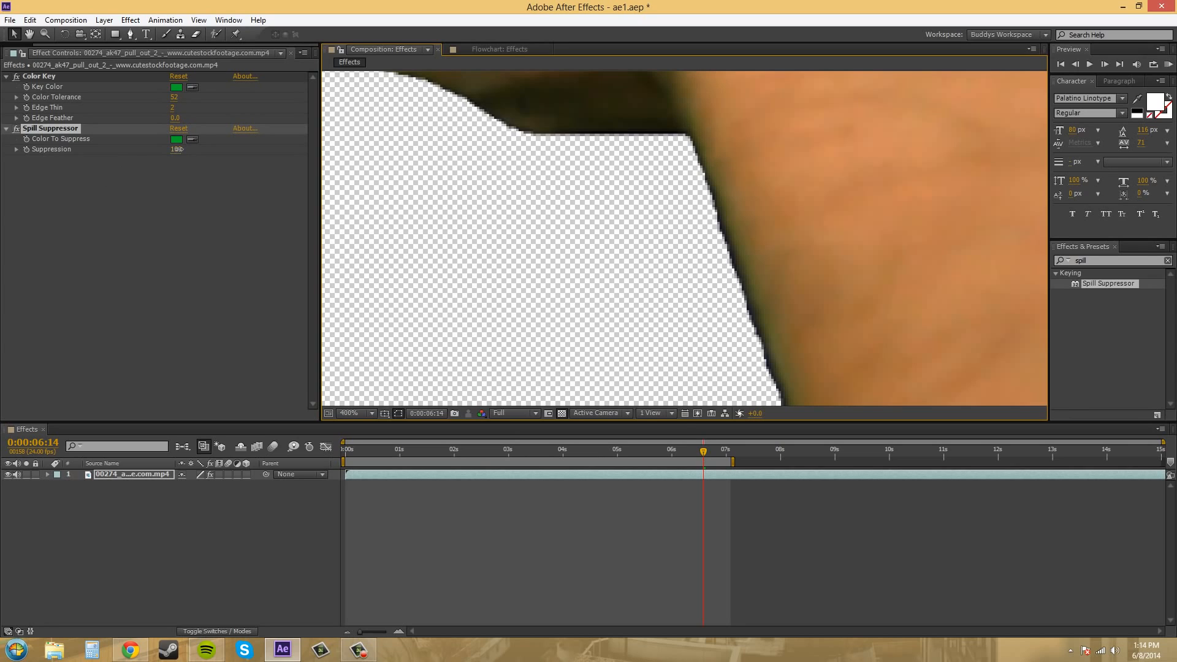
Try a Suppression of 94 on the Spill Suppressor and check the edges of the hand, strap and handguard.
drag(206, 145, 173, 149)
drag(475, 205, 615, 288)
scroll(612, 285, down, 2)
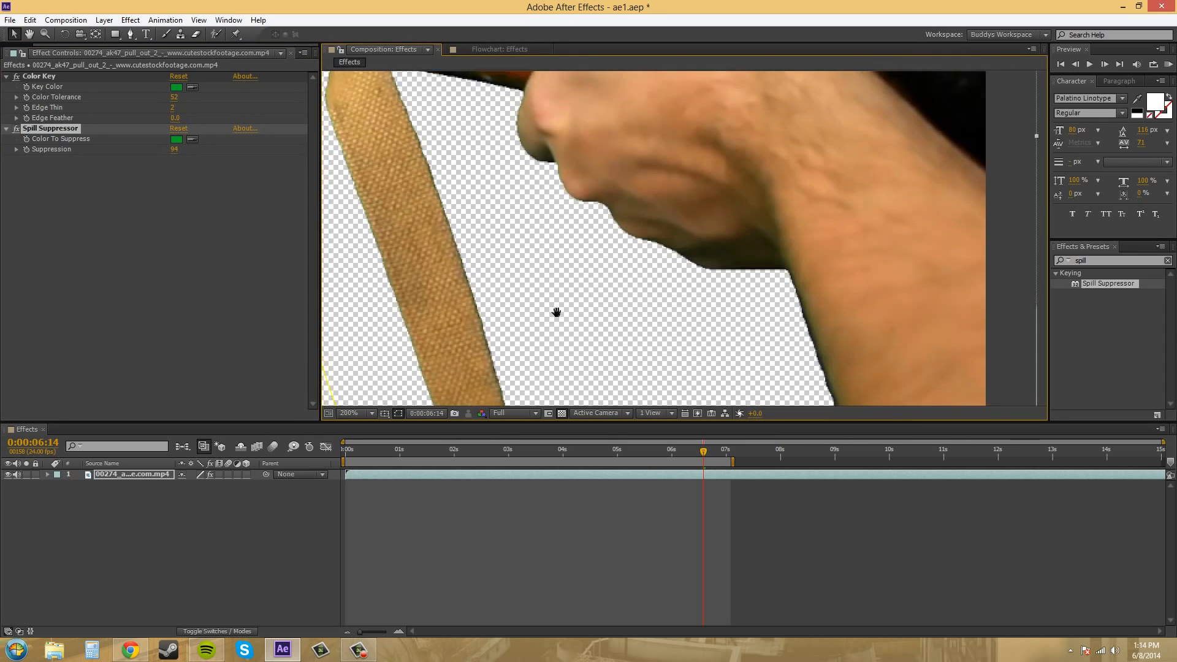
drag(432, 247, 622, 408)
scroll(490, 261, up, 1)
drag(753, 187, 677, 185)
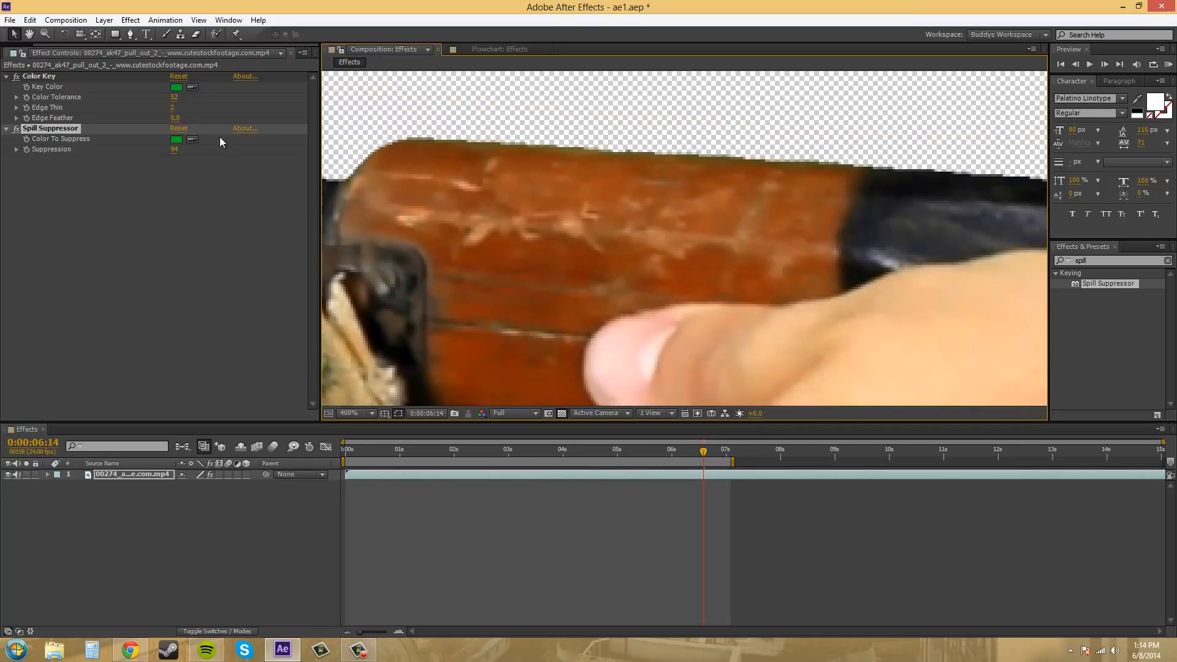
Try a Suppression of 120 on the Spill Suppressor, and raise it to 150.
click(176, 150)
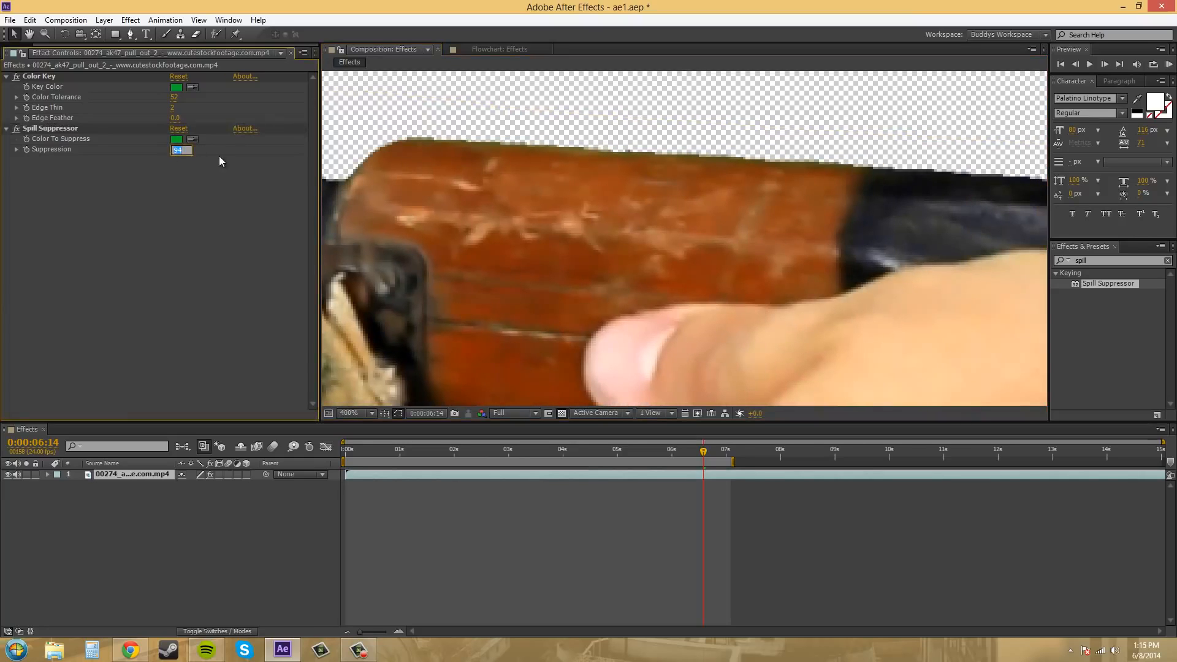
text(120)
key(Return)
click(176, 149)
key(Return)
scroll(698, 229, down, 1)
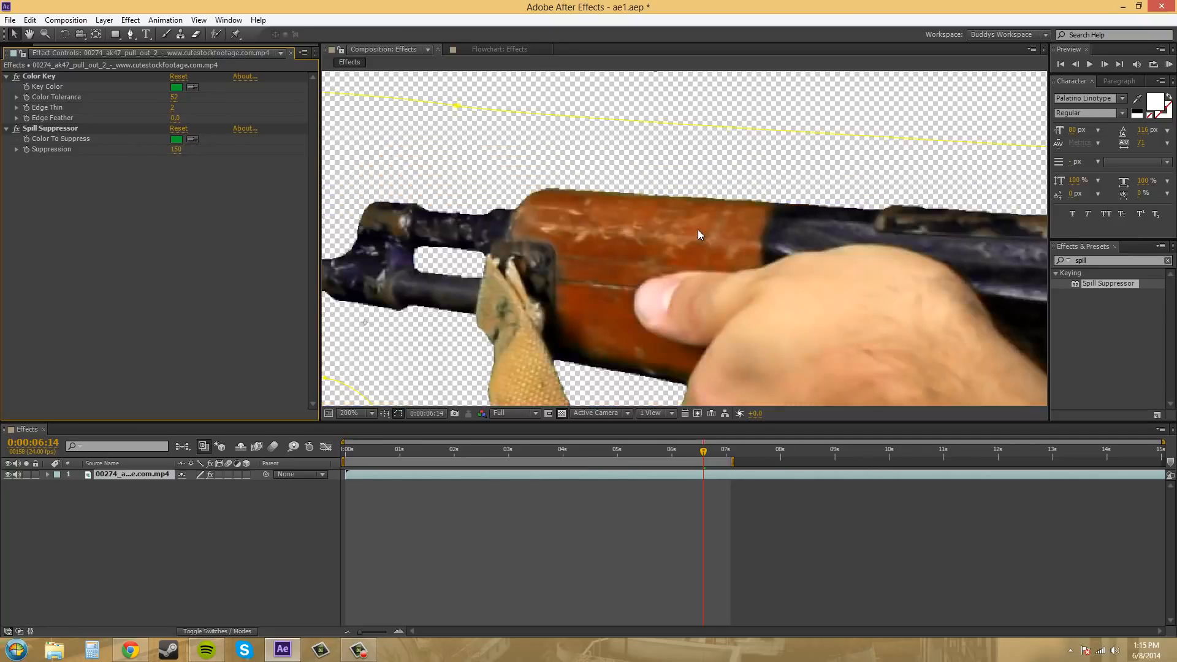
Lower the Spill Suppressor's Suppression to 0 for comparison, and set it back to 150.
click(16, 150)
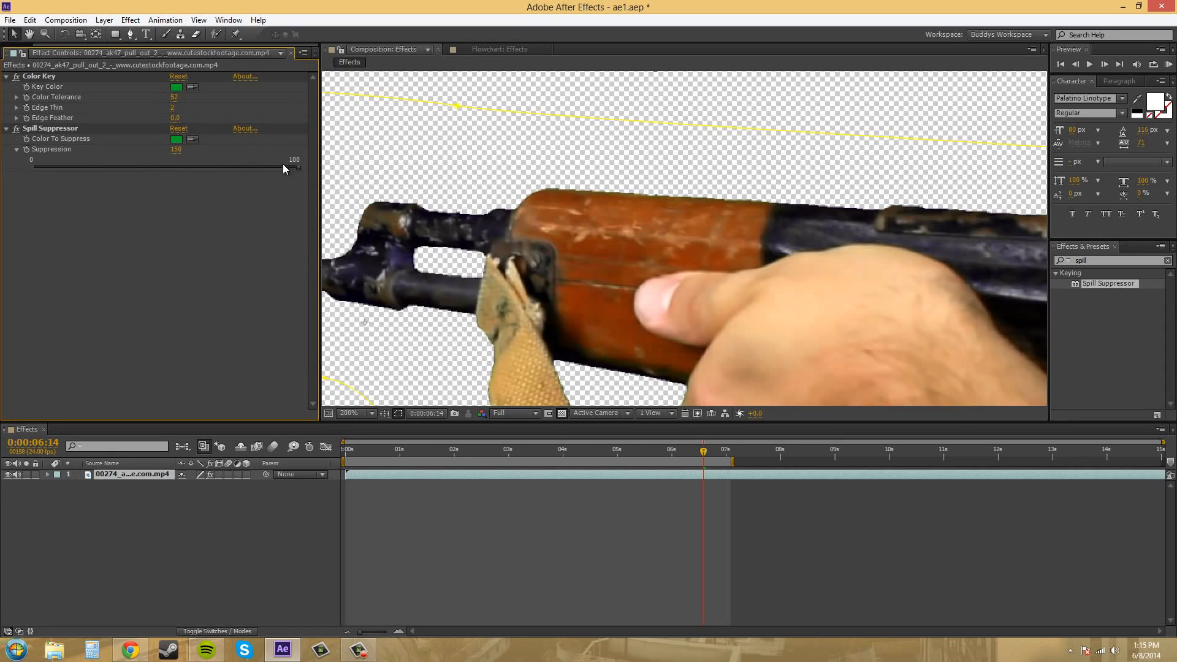
click(17, 149)
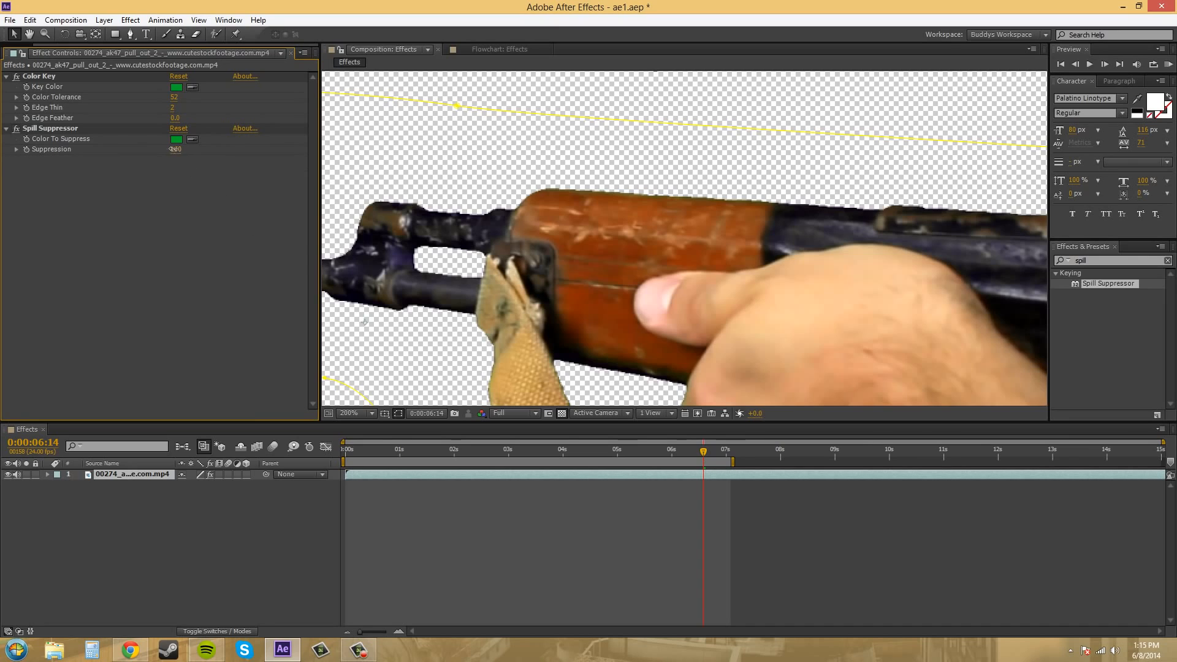
drag(176, 149, 10, 158)
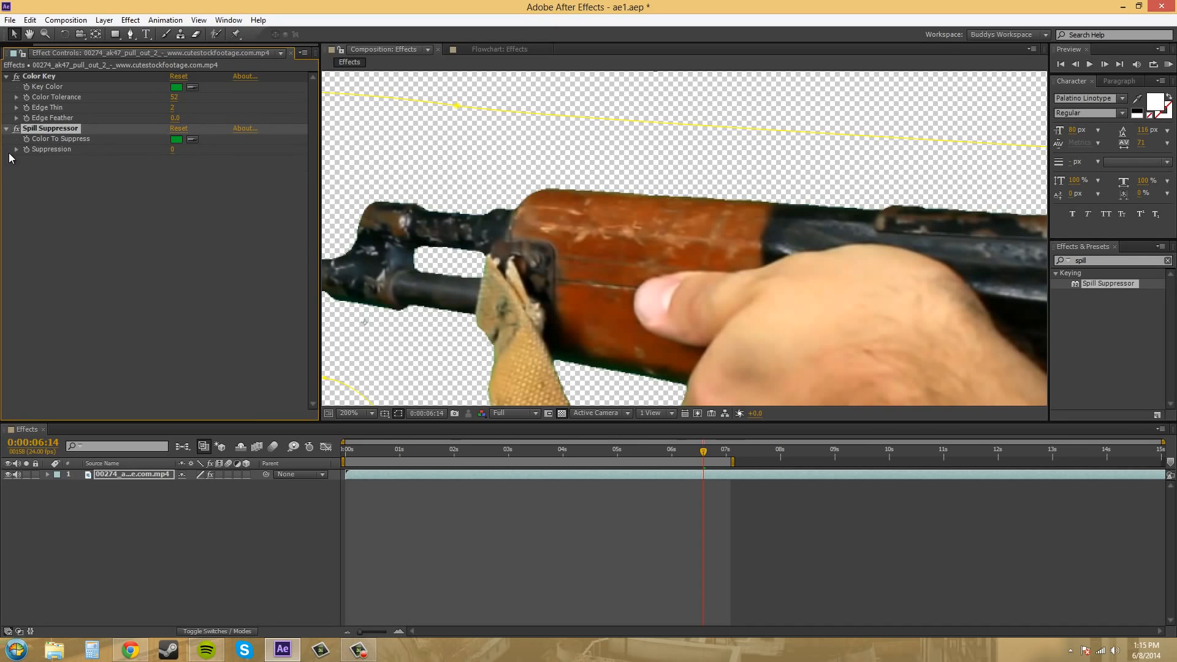
click(172, 150)
text(150)
click(242, 245)
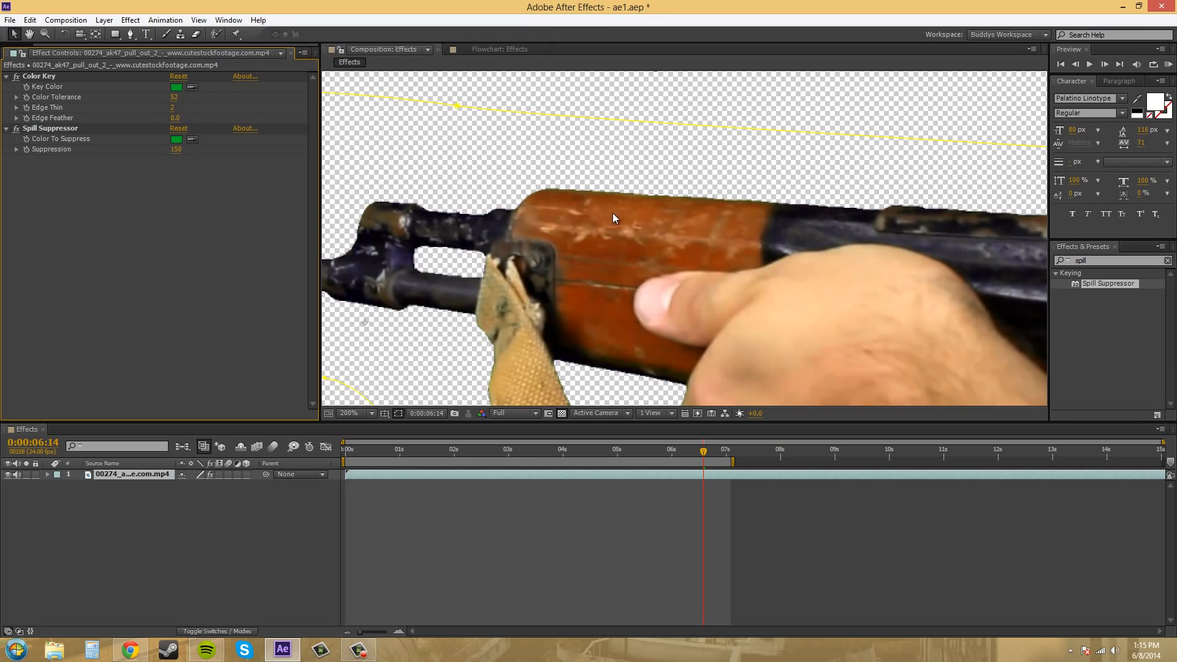
Examine the edges of the barrel, strap and hand with the layer deselected, and select the Color Key effect.
scroll(614, 226, down, 1)
drag(907, 264, 819, 183)
click(956, 263)
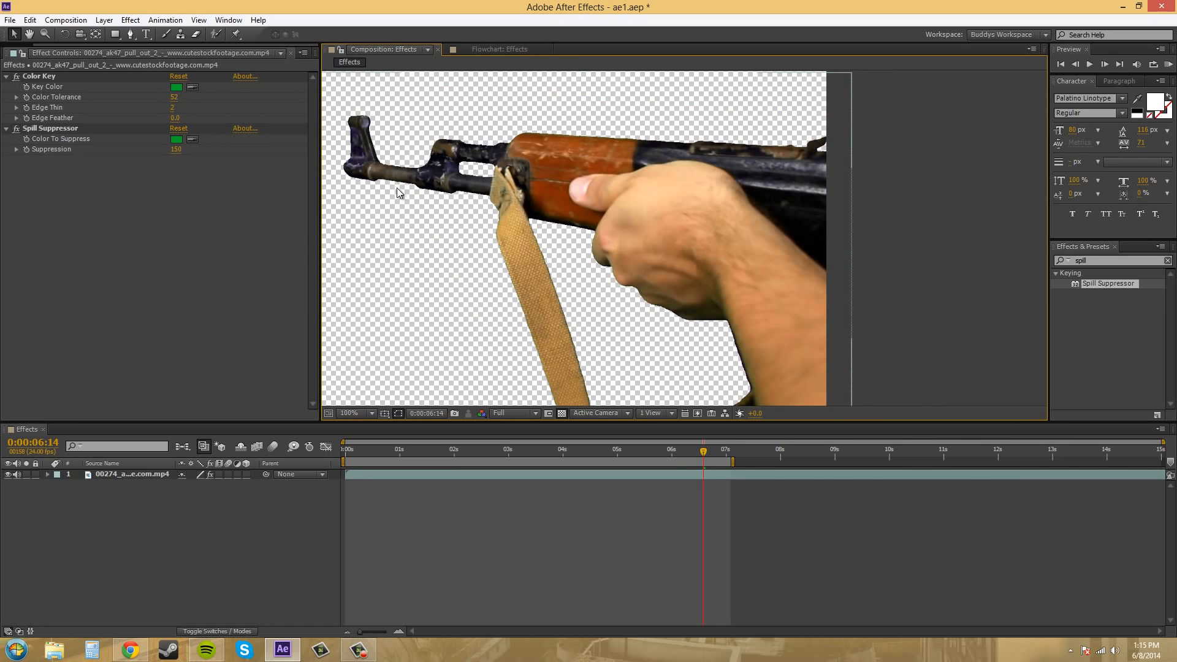
drag(455, 212, 607, 252)
scroll(663, 227, up, 1)
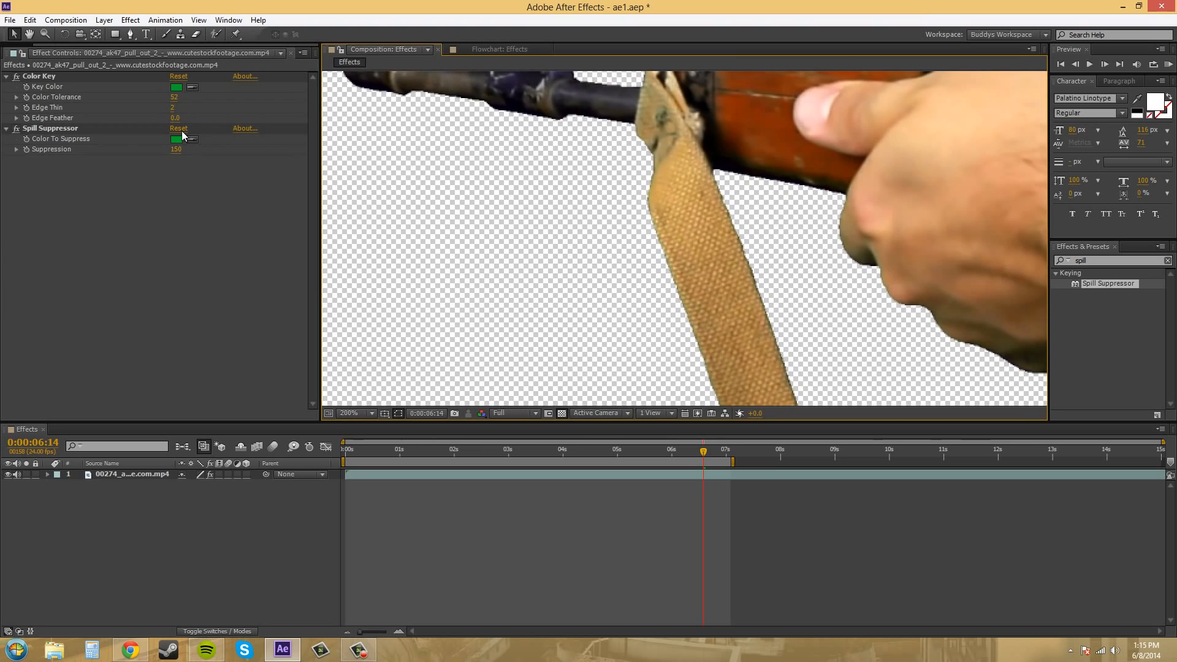
click(50, 77)
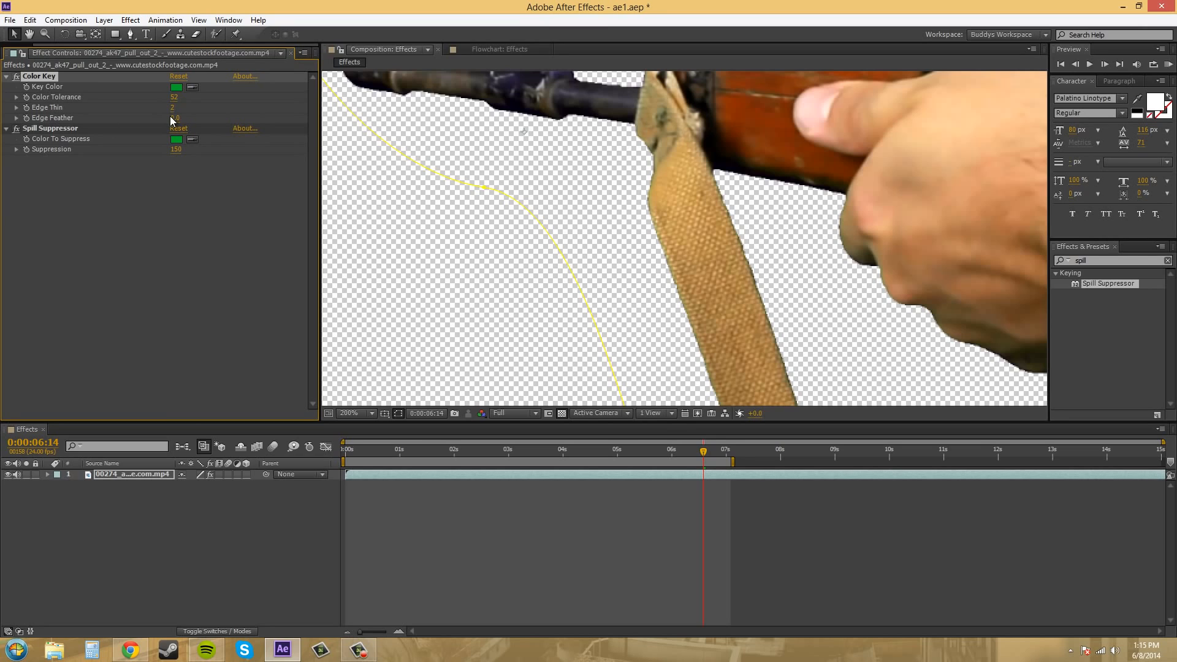
drag(737, 241, 590, 173)
drag(796, 312, 711, 228)
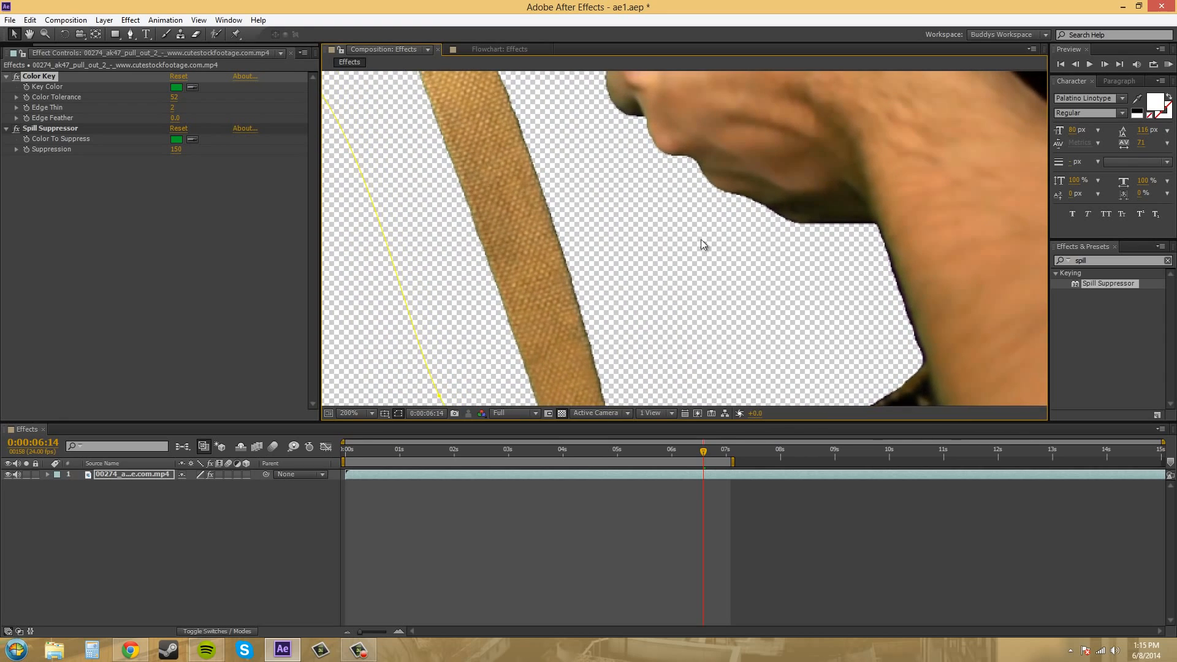
Try an Edge Feather of 4 on the Color Key, and set it back to 0.
drag(176, 118, 203, 127)
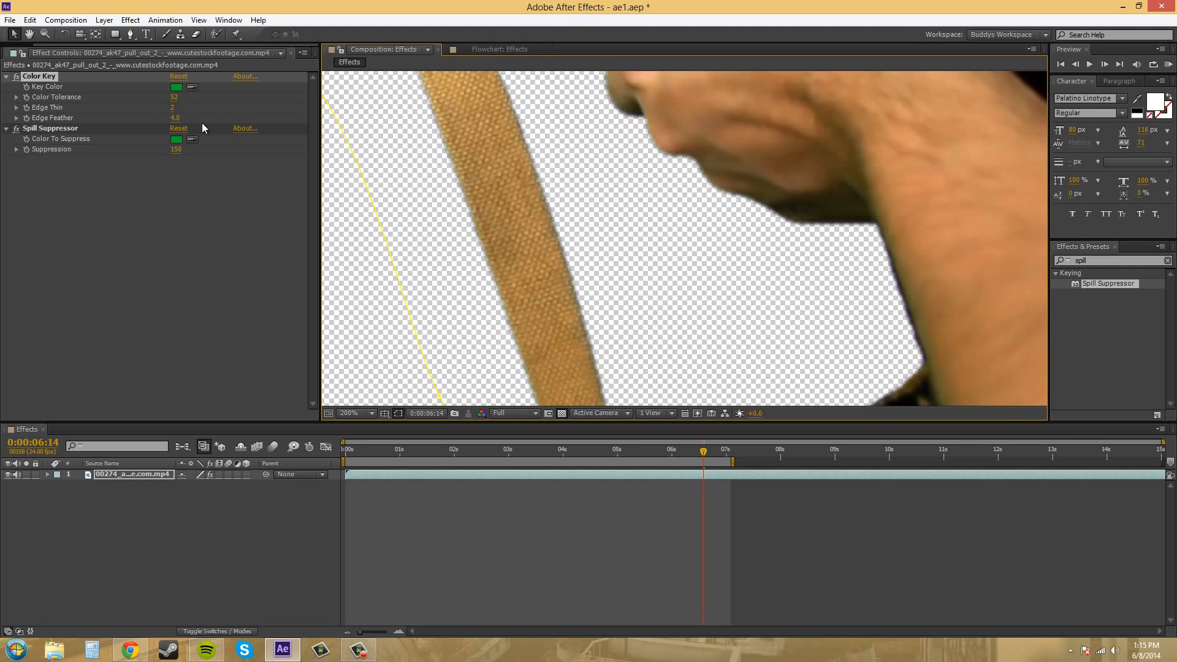
scroll(654, 238, down, 2)
drag(653, 238, 657, 271)
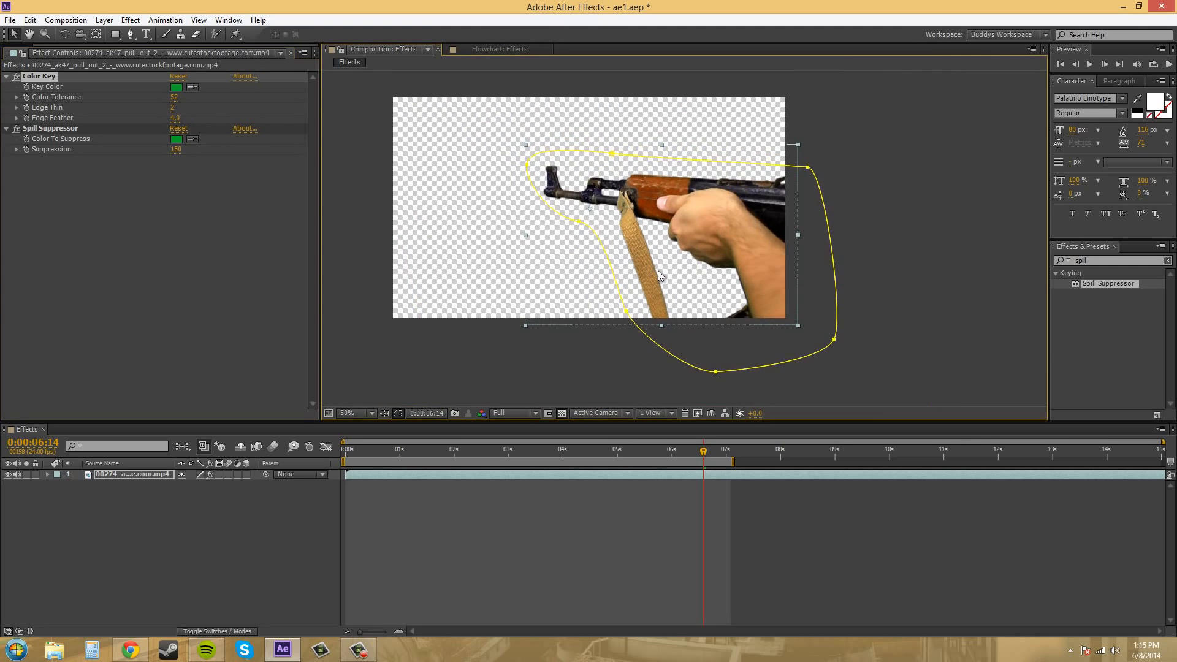
scroll(657, 270, up, 2)
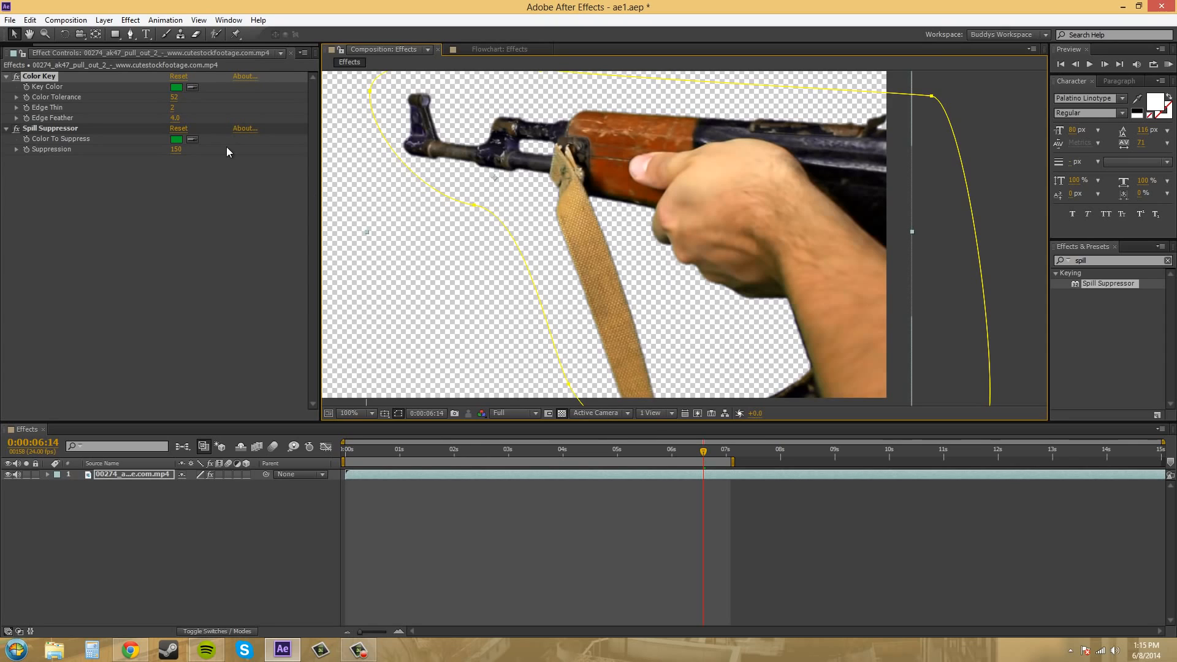
click(175, 118)
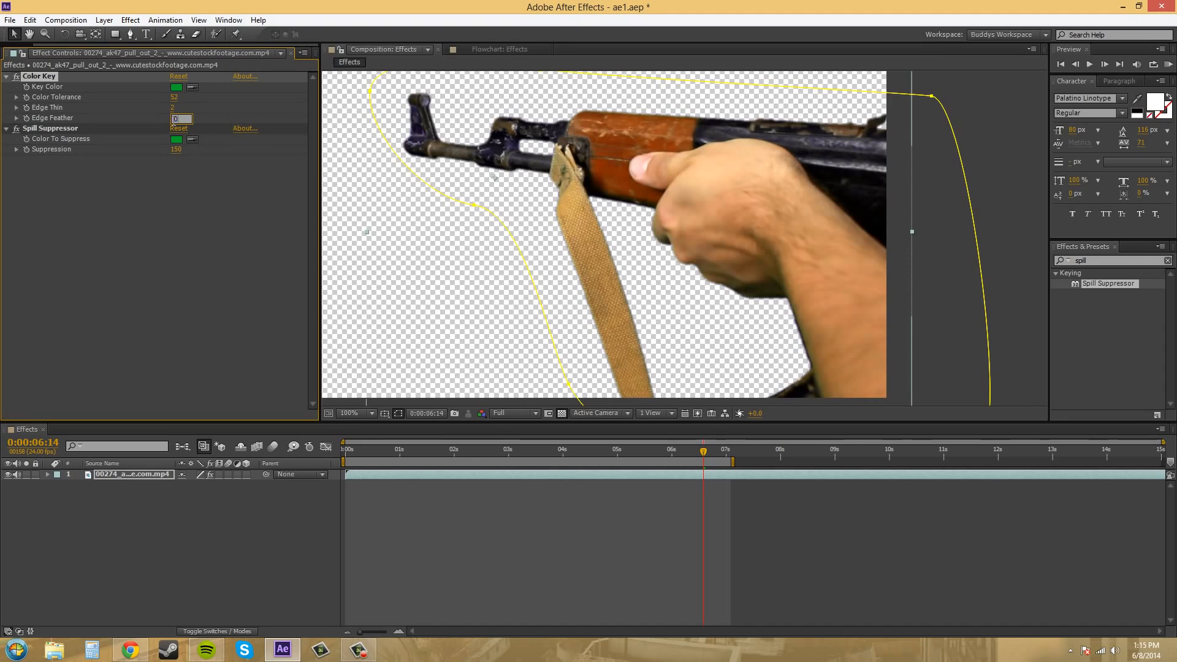
text(0)
click(208, 289)
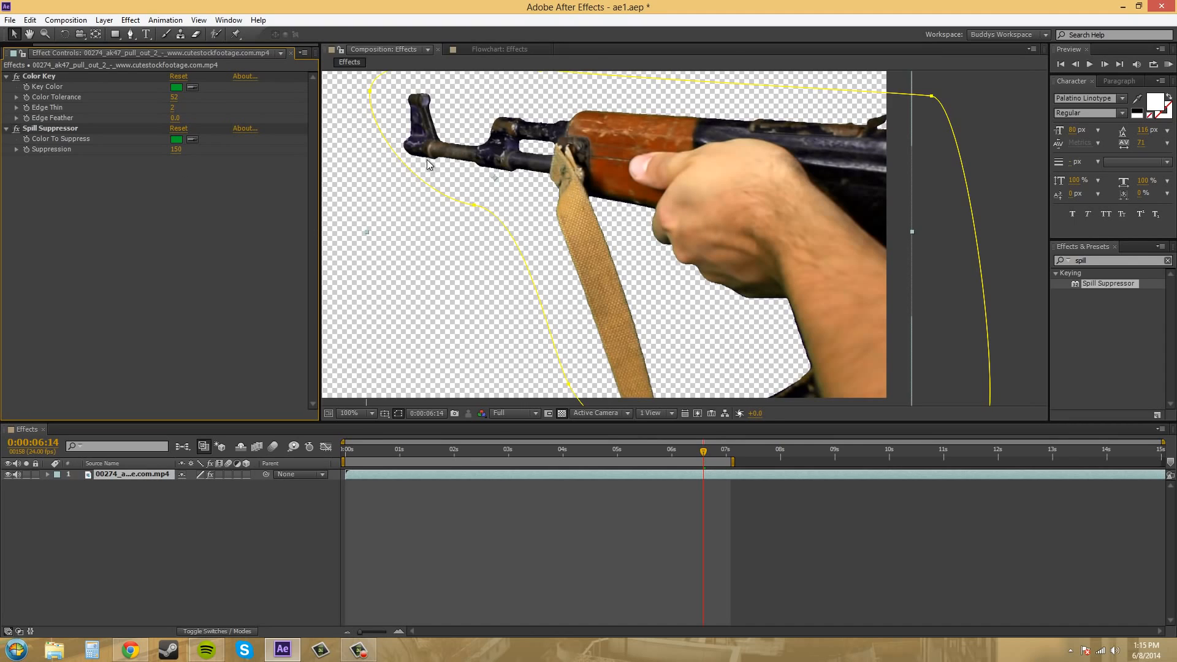
Set the Color Key's Edge Feather to 1 and check the softened edge around the rifle's front sight up close.
key(period)
drag(438, 120, 665, 331)
drag(490, 237, 650, 229)
scroll(572, 235, up, 1)
drag(481, 249, 621, 258)
scroll(546, 236, up, 1)
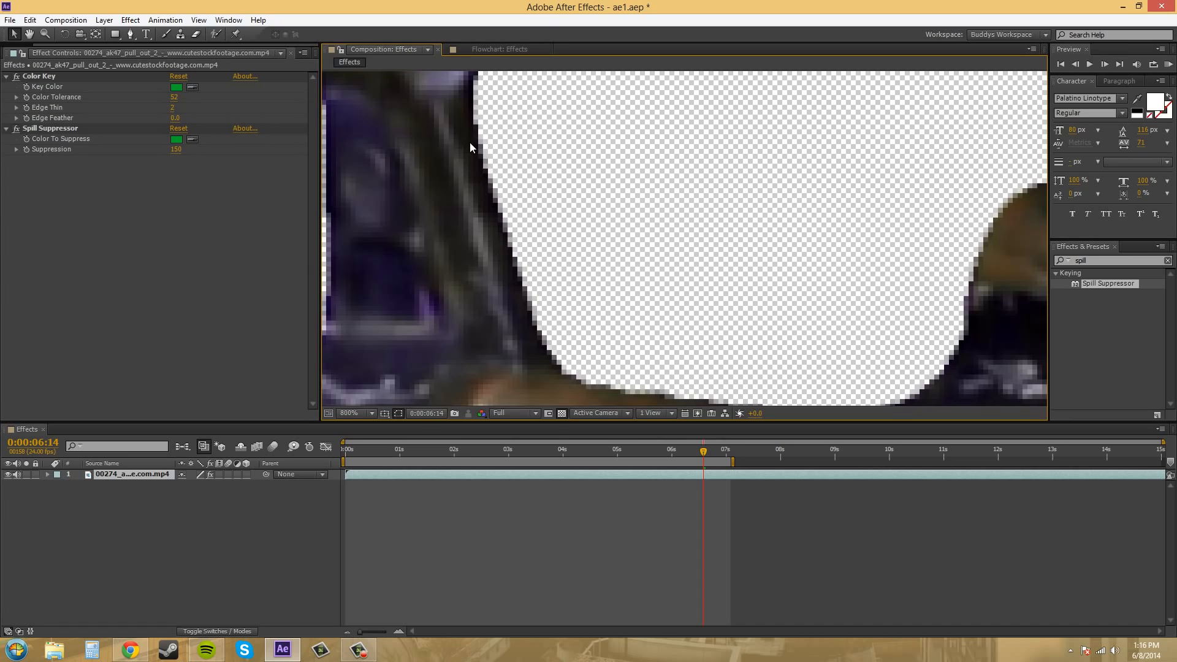
click(175, 118)
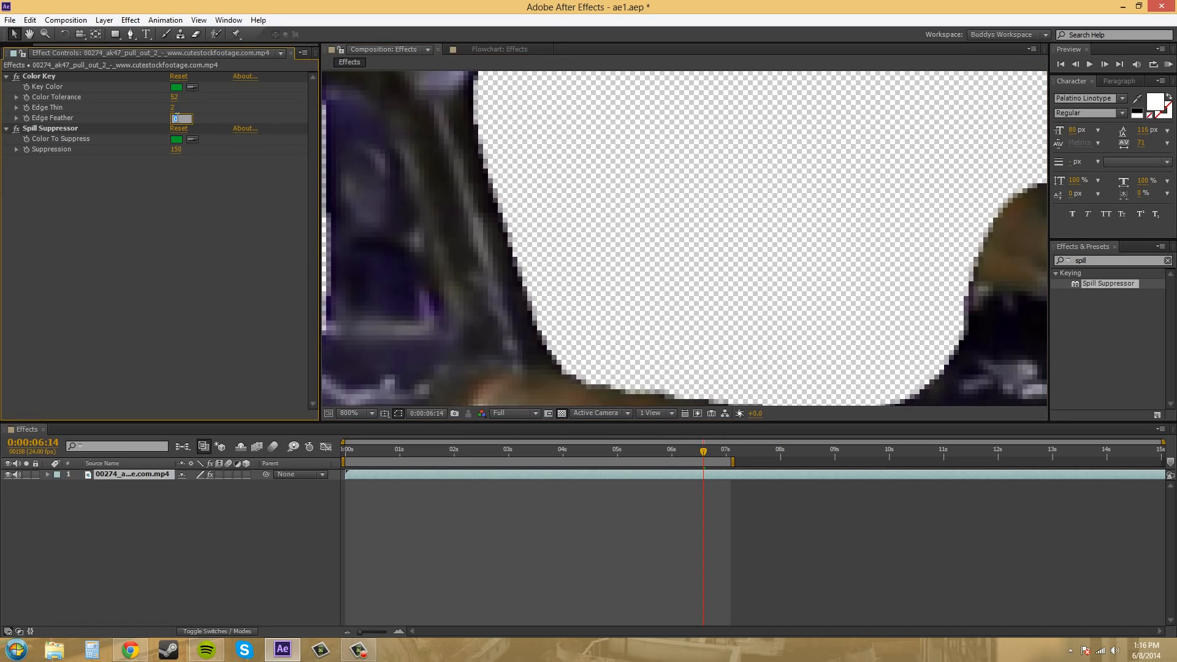
text(1)
key(Return)
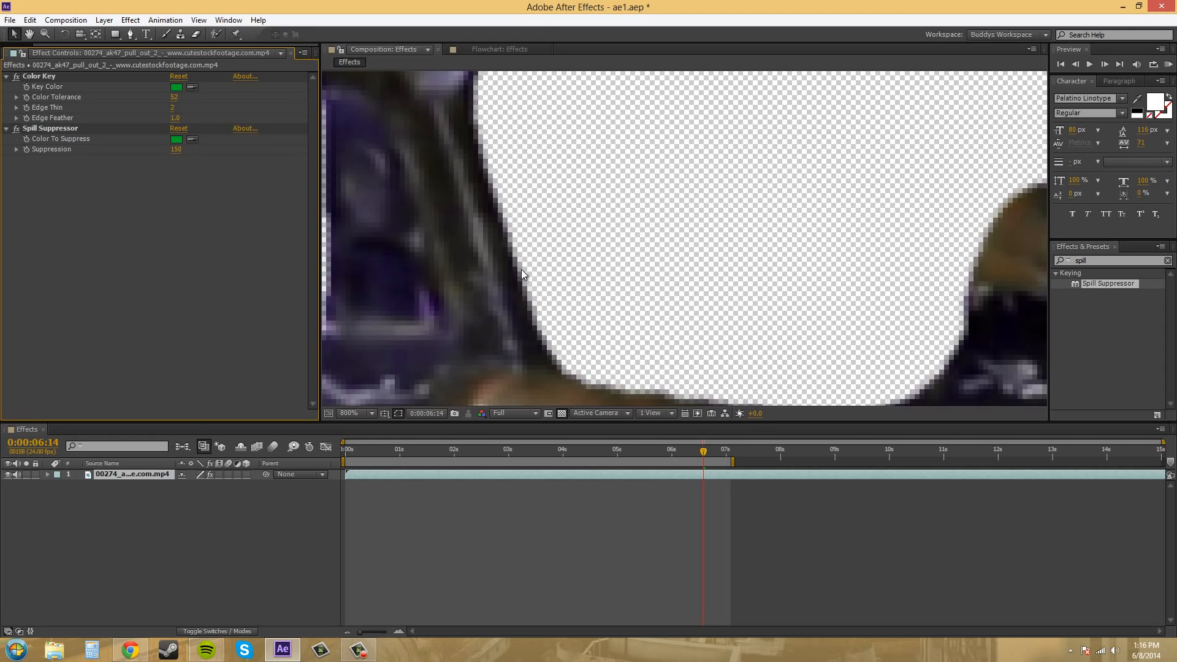
scroll(521, 270, down, 2)
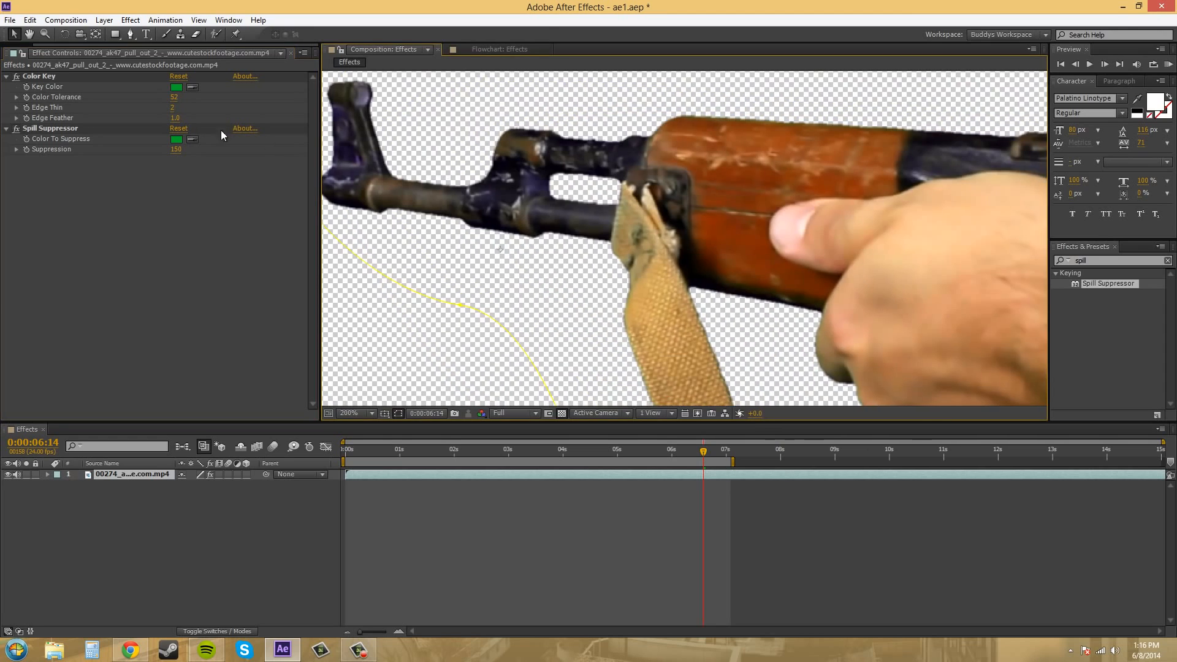
Set the Color Key's Edge Feather to 0.5 on the rifle footage.
click(175, 117)
text(.5)
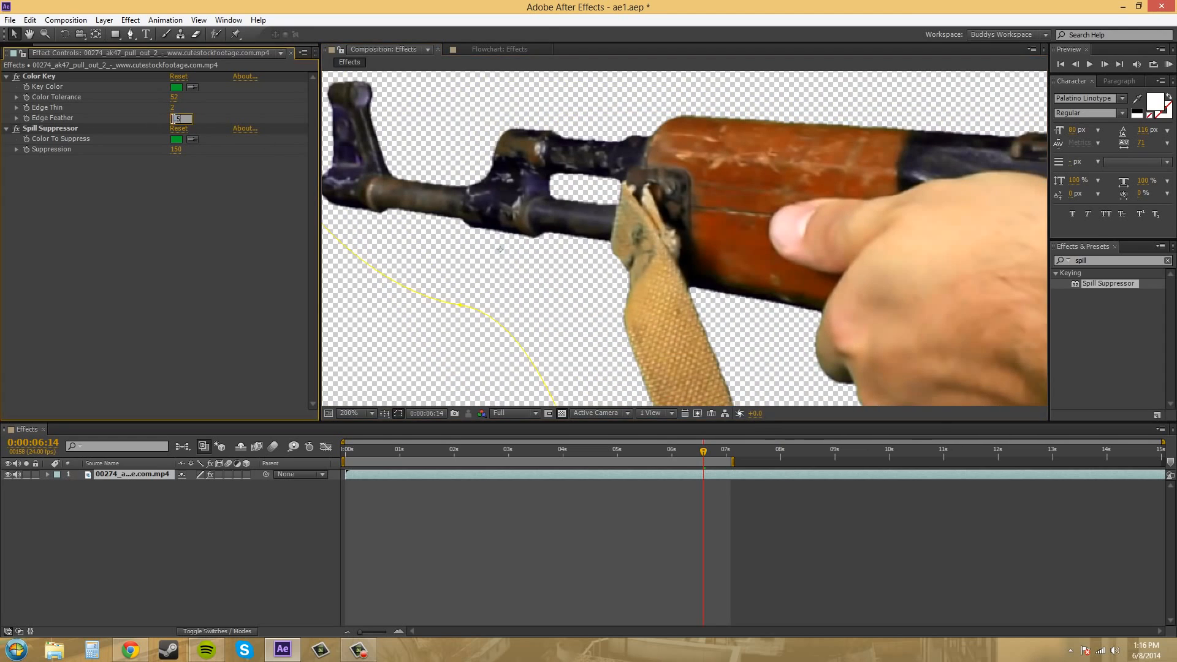
key(Return)
Examine the keyed edges of the strap, hand and forearm up close, return to the full-frame view and deselect the layer.
drag(769, 279, 687, 119)
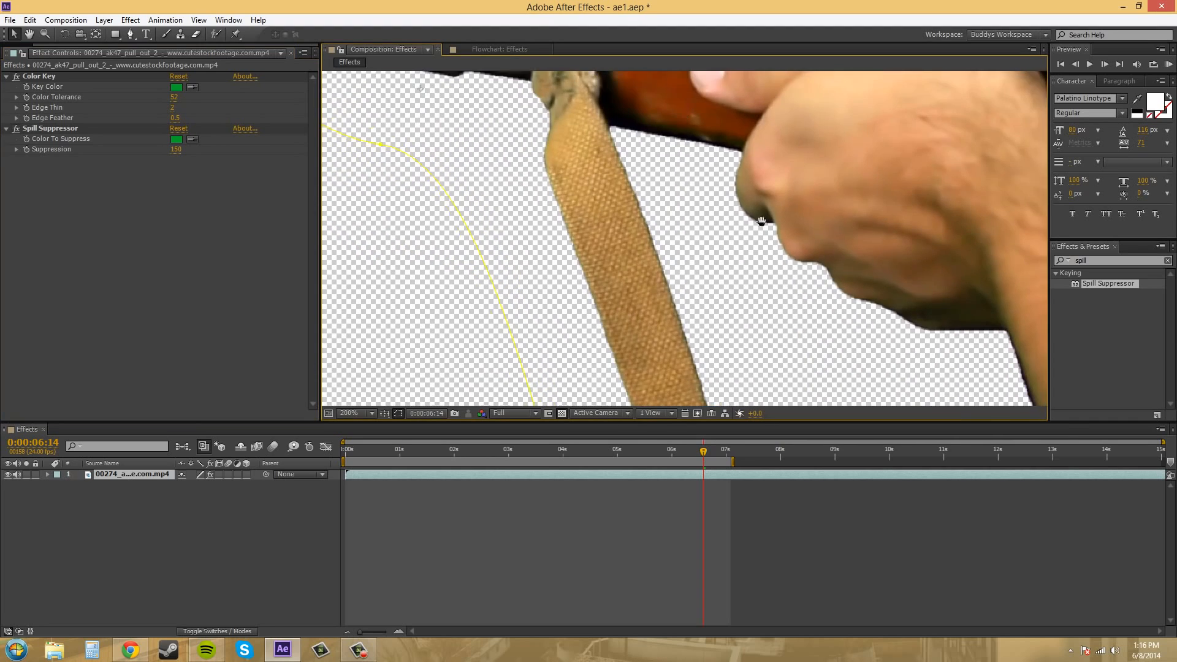
drag(762, 221, 604, 145)
drag(673, 229, 539, 100)
drag(591, 137, 785, 294)
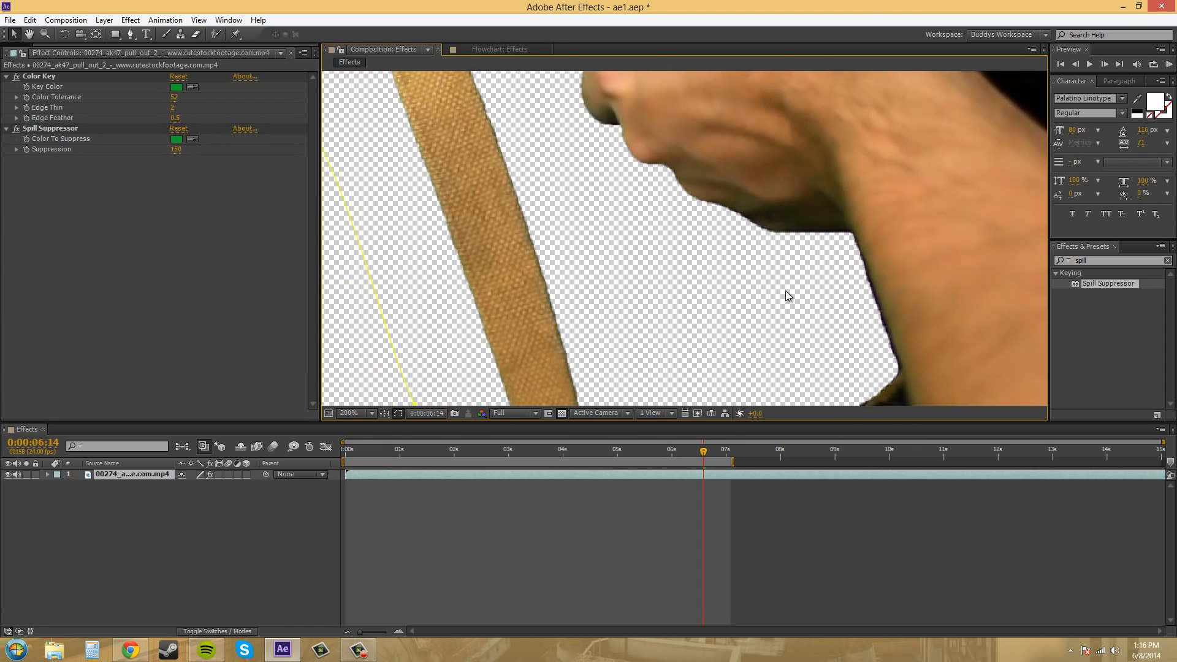
drag(634, 169, 863, 305)
scroll(783, 245, down, 1)
drag(733, 245, 552, 223)
scroll(586, 200, down, 1)
click(830, 243)
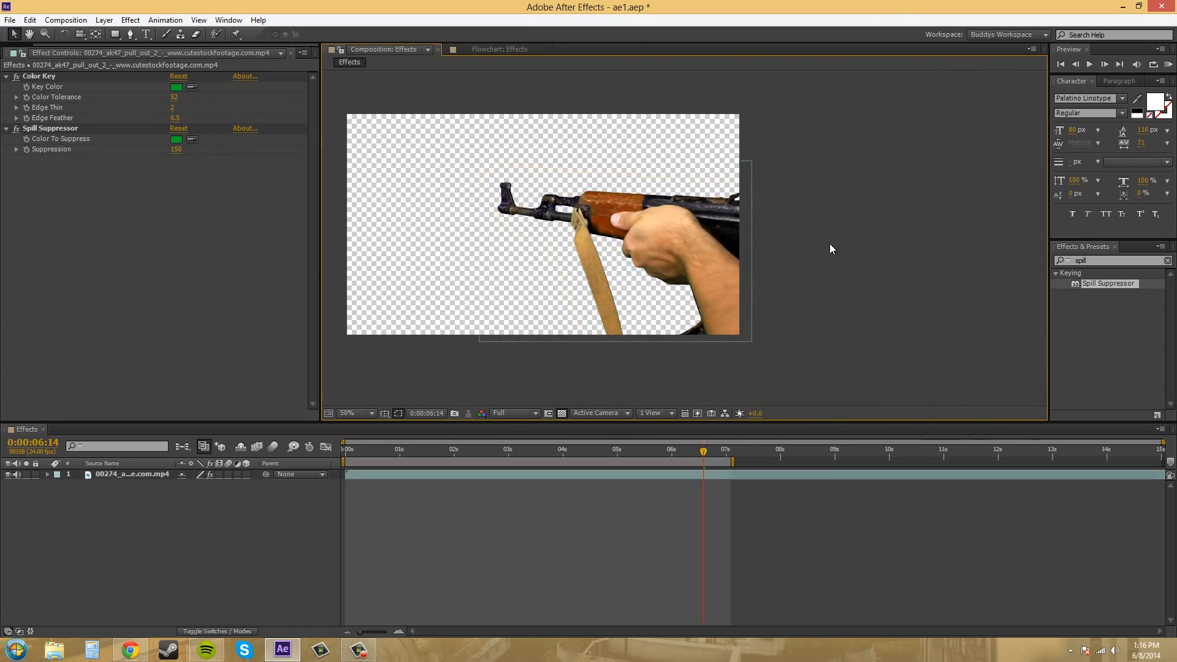
Create a deep red solid of 1280 x 720 px and place it beneath the rifle footage as a test background.
click(130, 20)
mouse_move(104, 21)
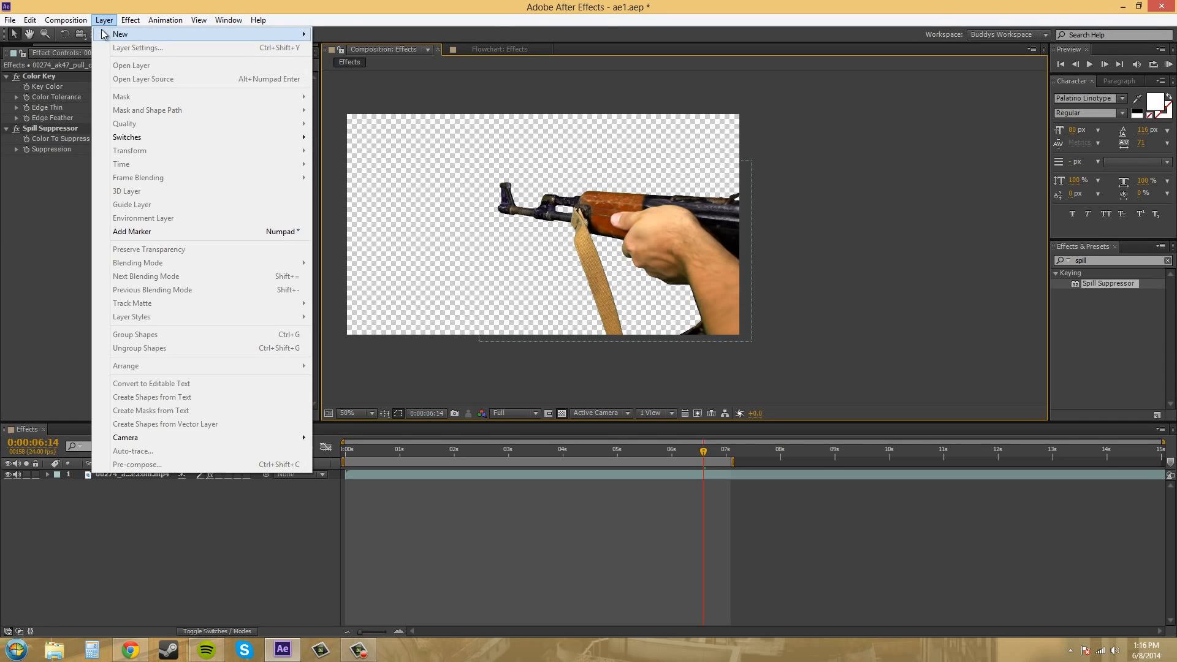
click(348, 48)
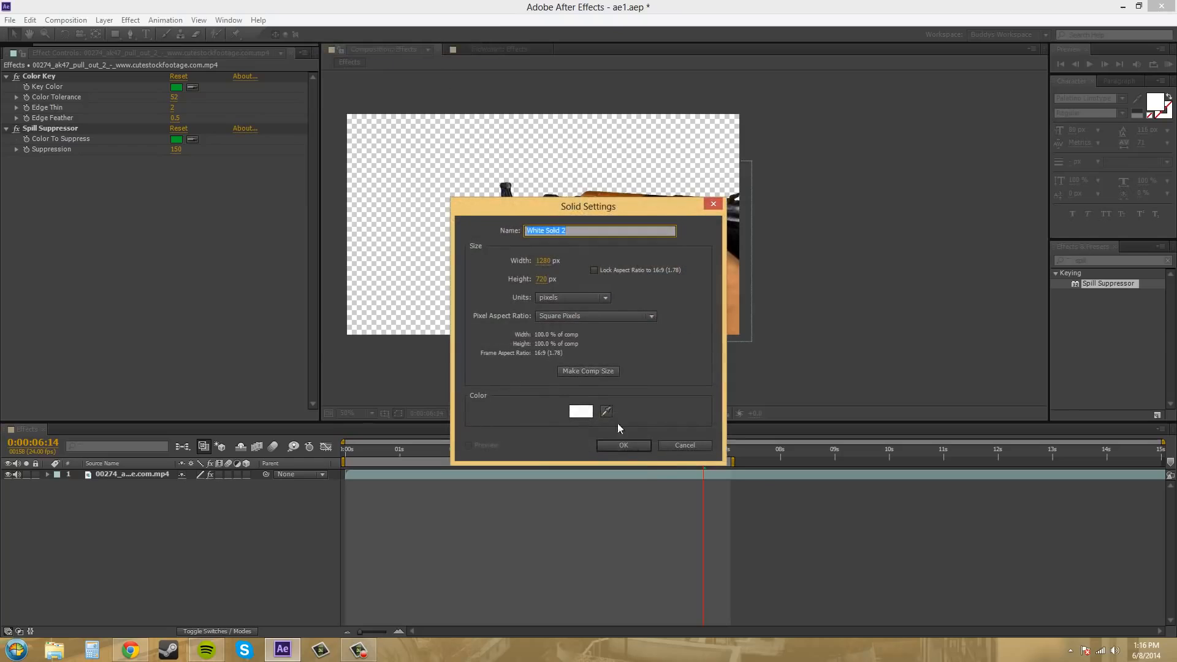
click(582, 407)
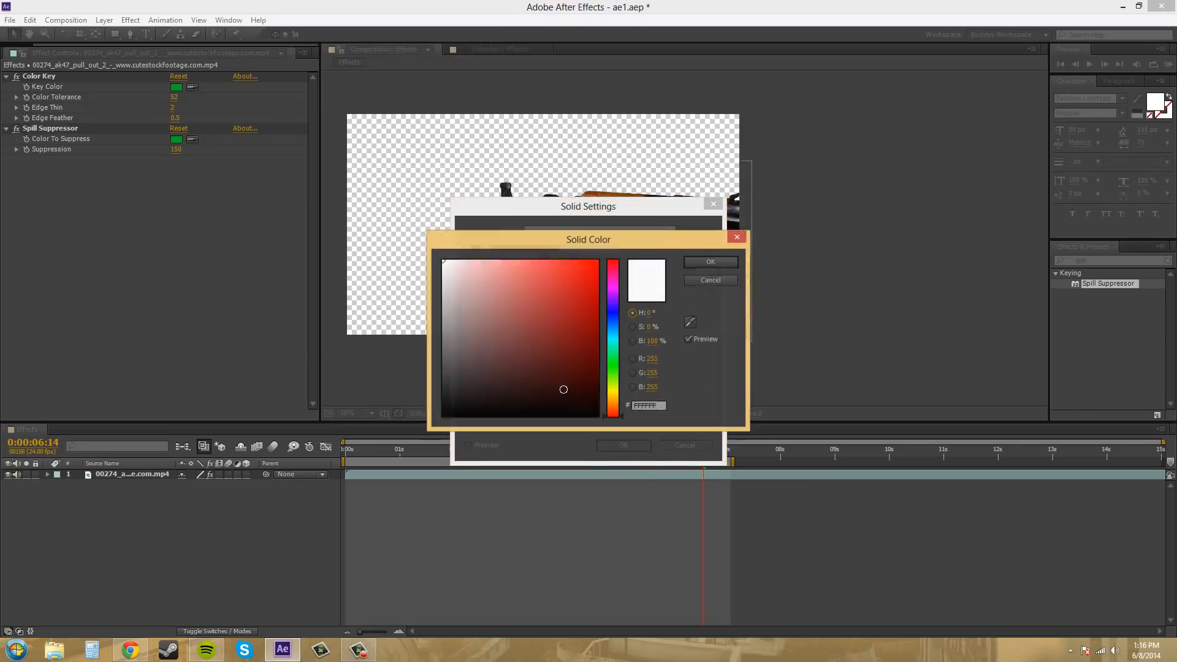
drag(565, 333, 572, 323)
click(711, 262)
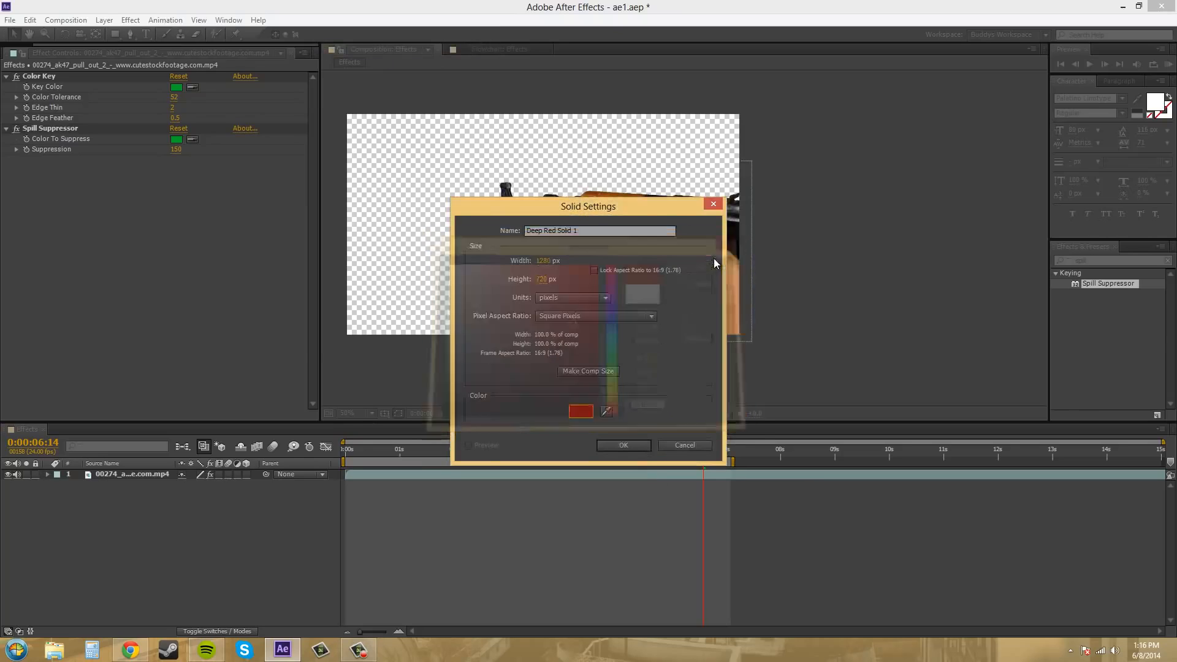
click(632, 446)
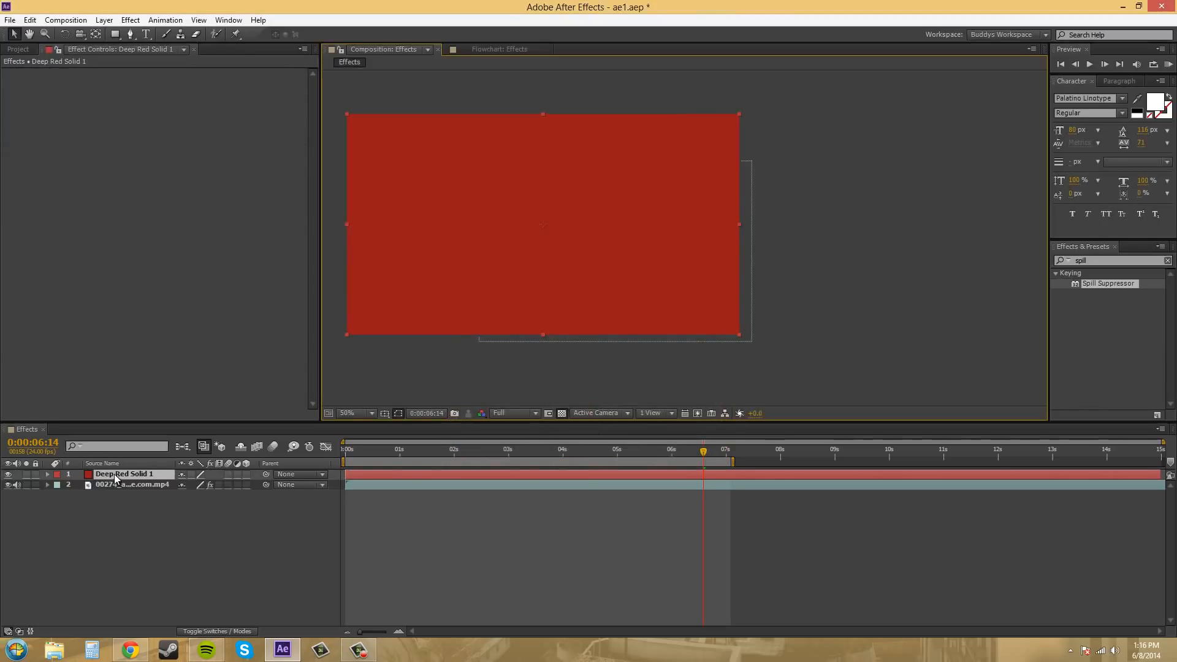
drag(114, 473, 126, 546)
click(1030, 231)
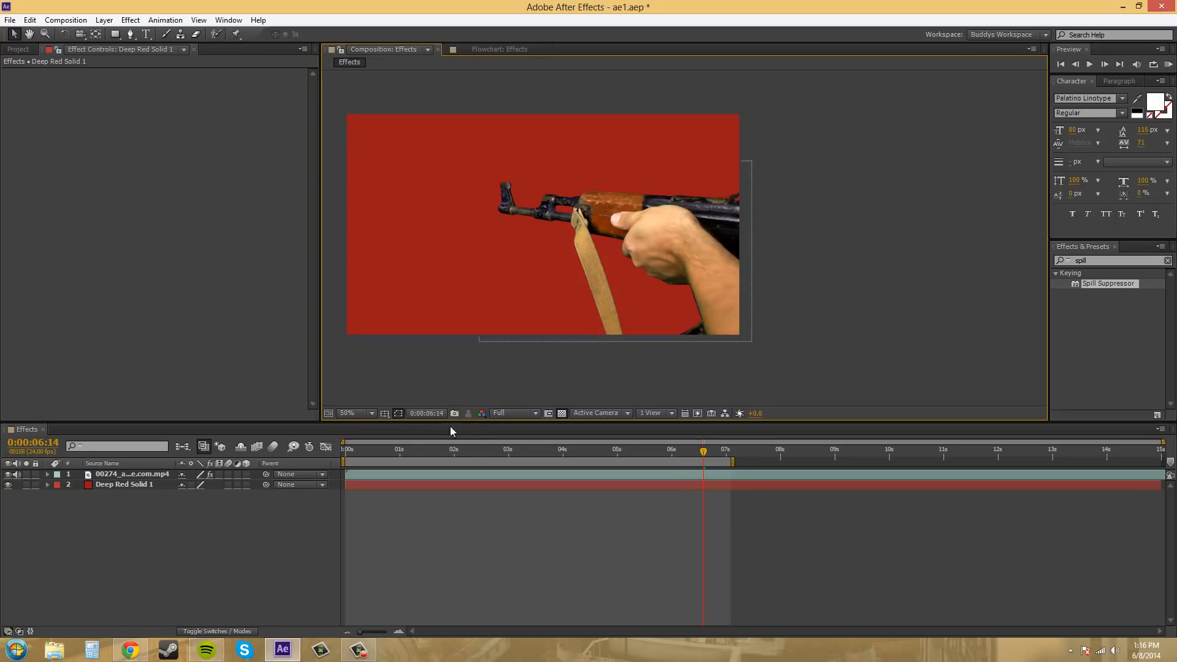
Display the composition's Alpha channel and hide the deep red solid to show the footage's matte.
click(481, 414)
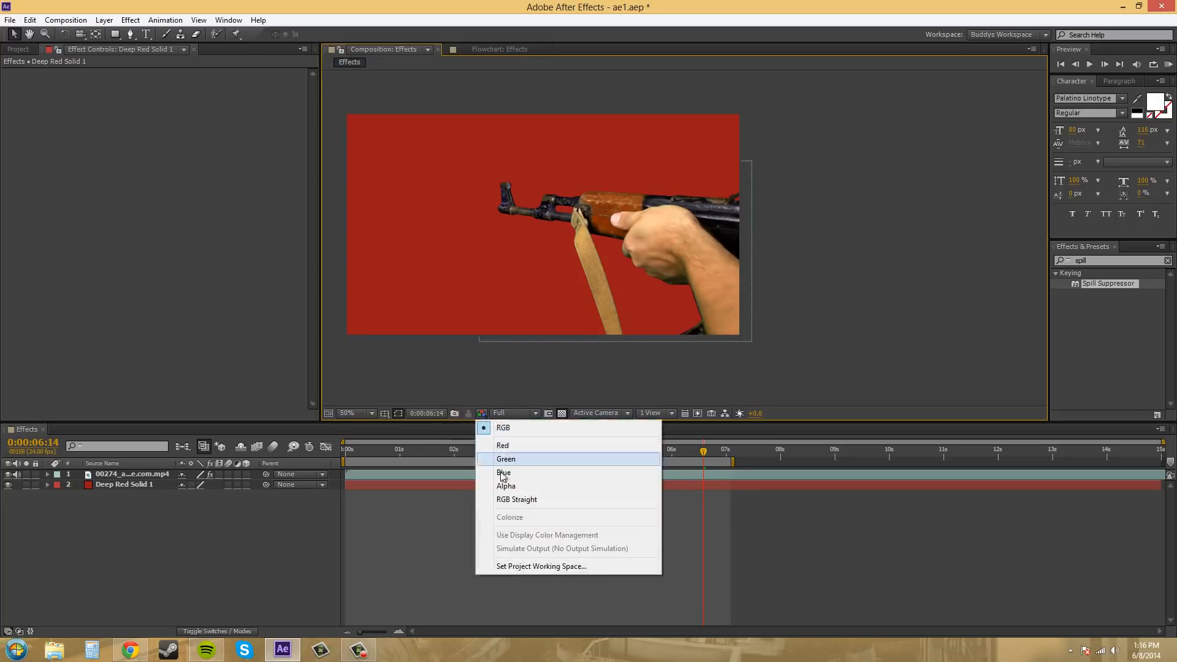
click(504, 486)
click(8, 484)
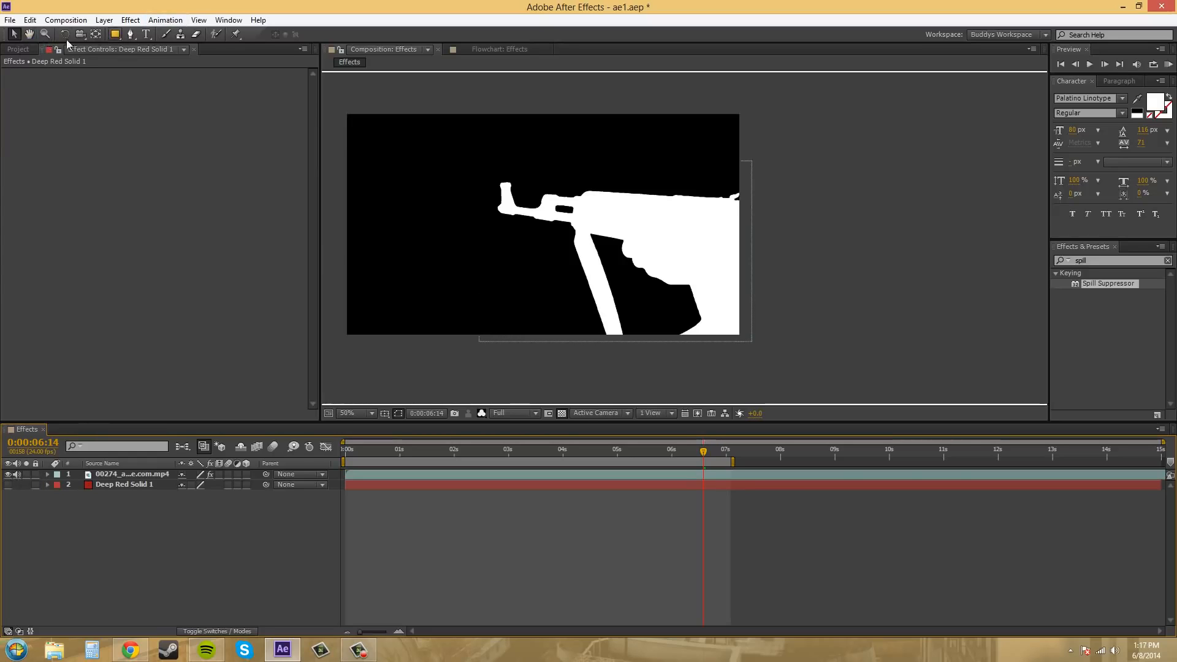
click(131, 473)
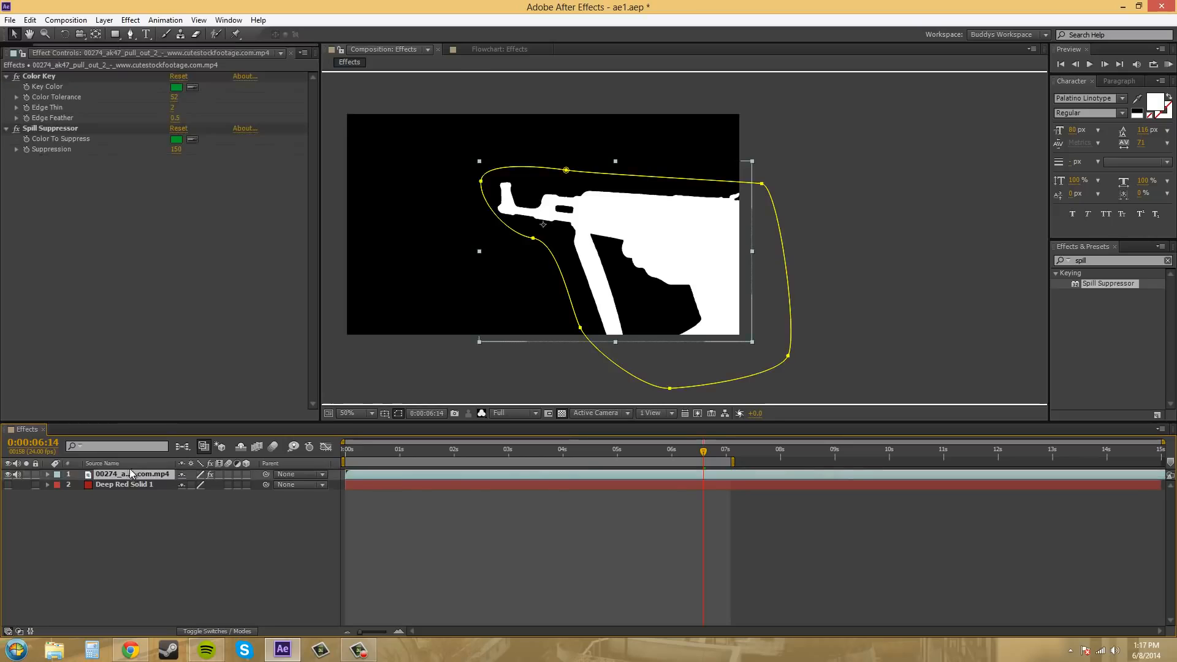
click(134, 21)
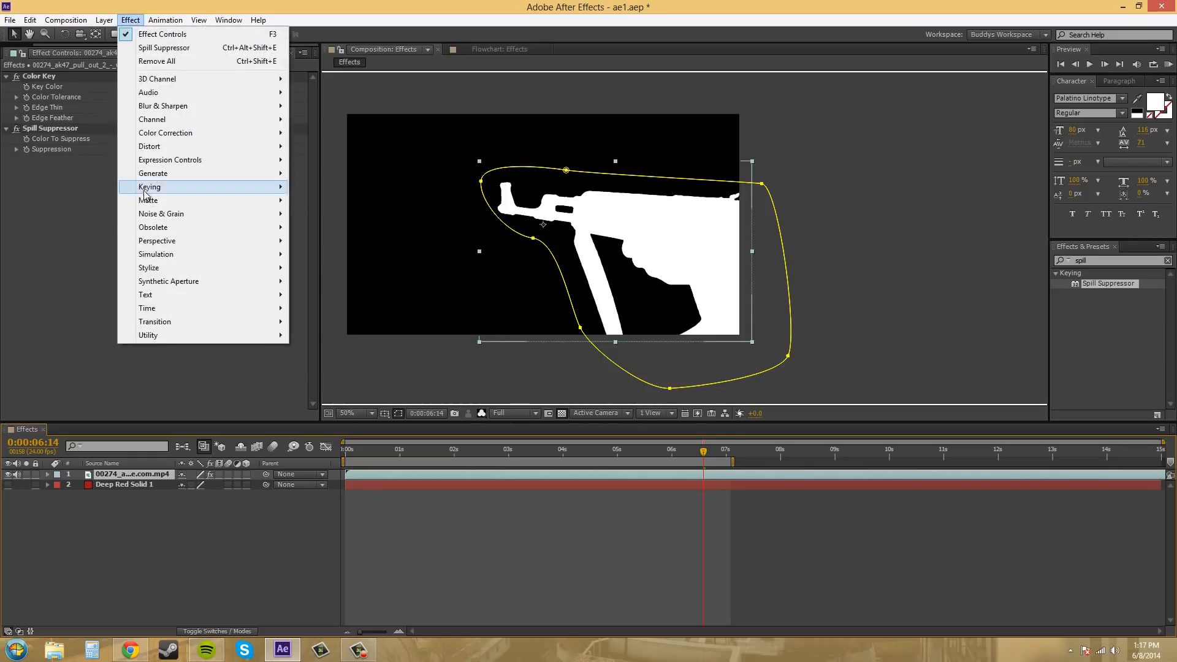
mouse_move(150, 191)
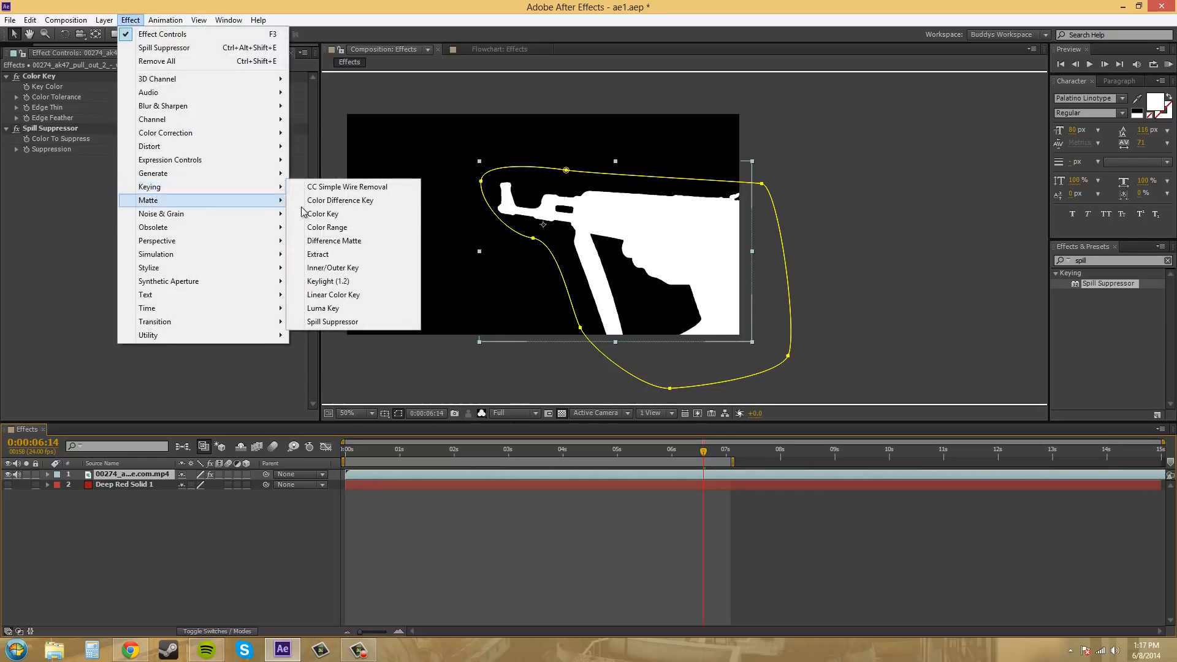
click(345, 283)
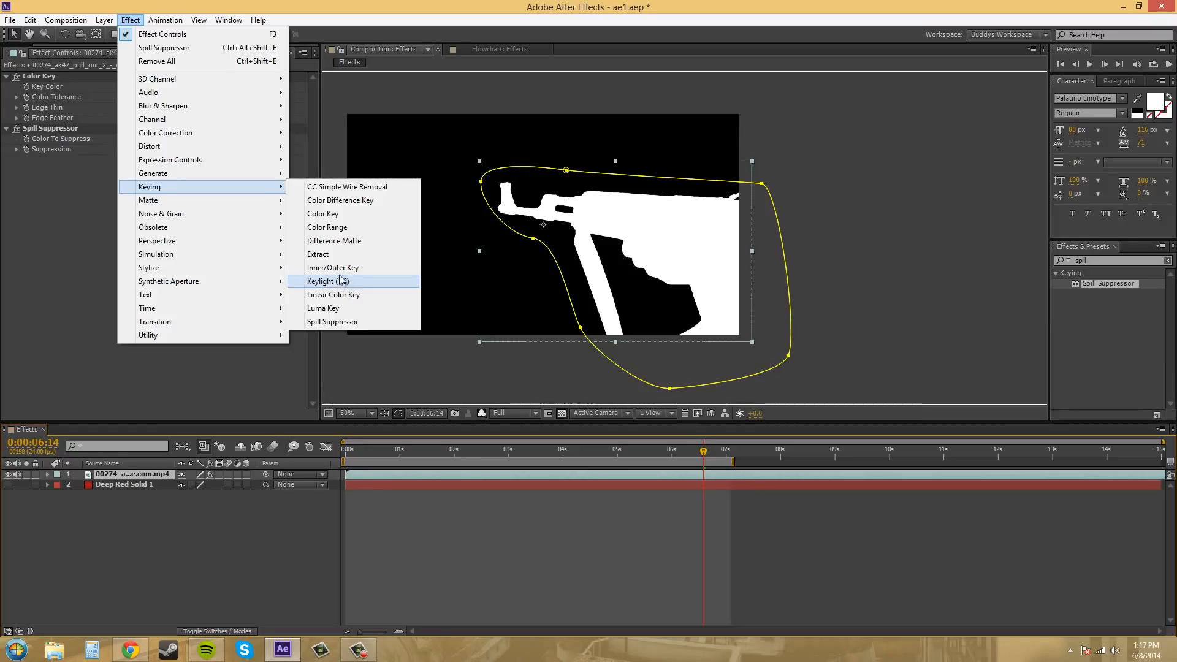
click(75, 216)
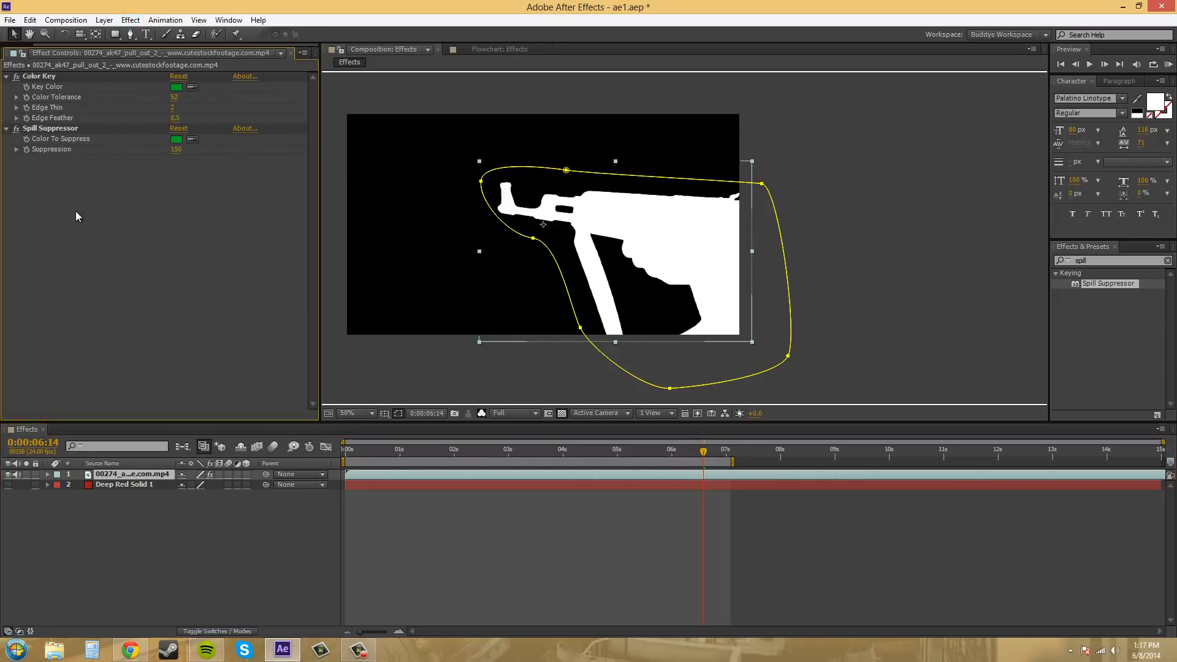